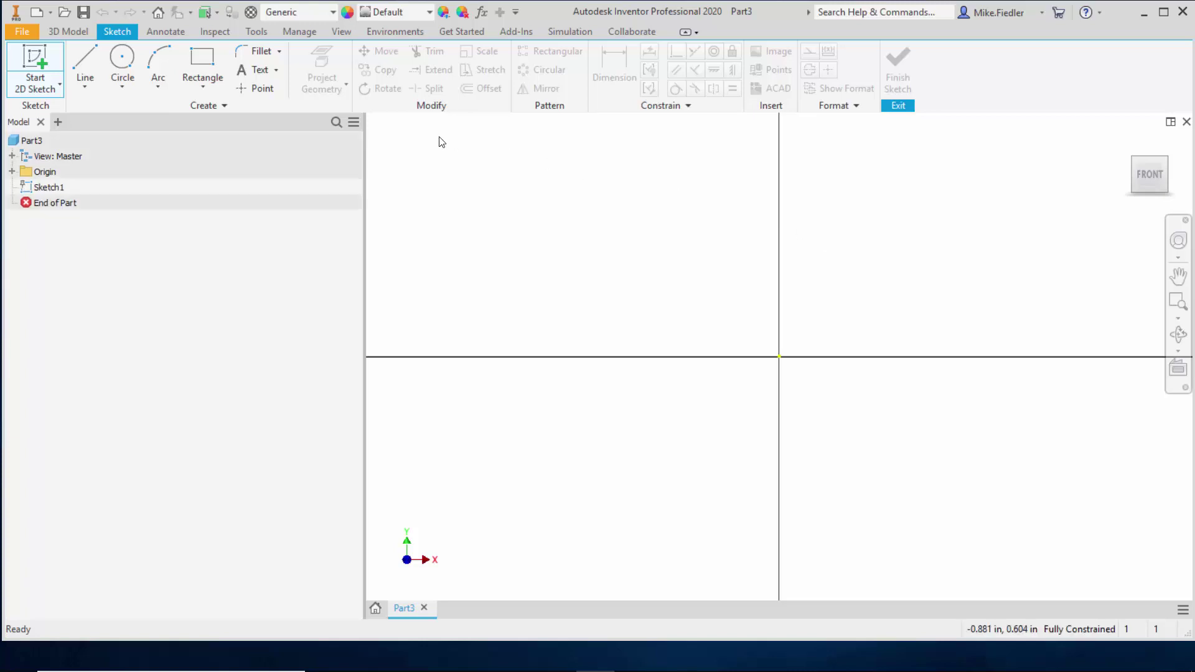
Sketch a horizontal line about 0.77 in long from the origin along the positive X axis.
click(85, 65)
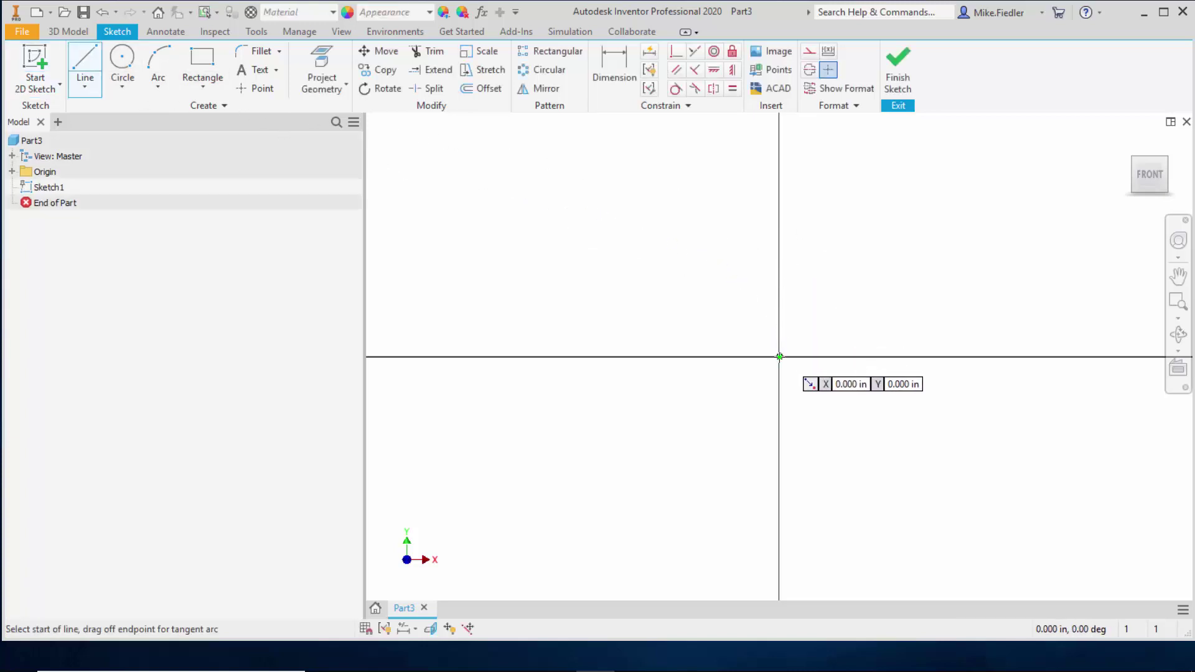
click(779, 356)
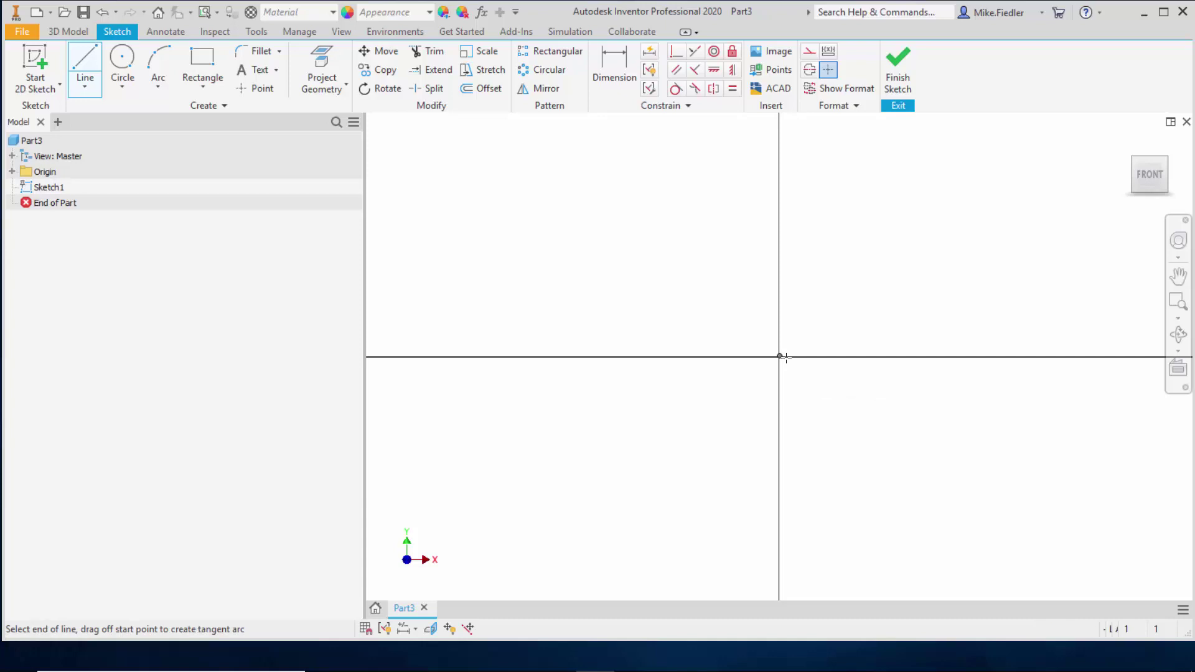
click(1057, 357)
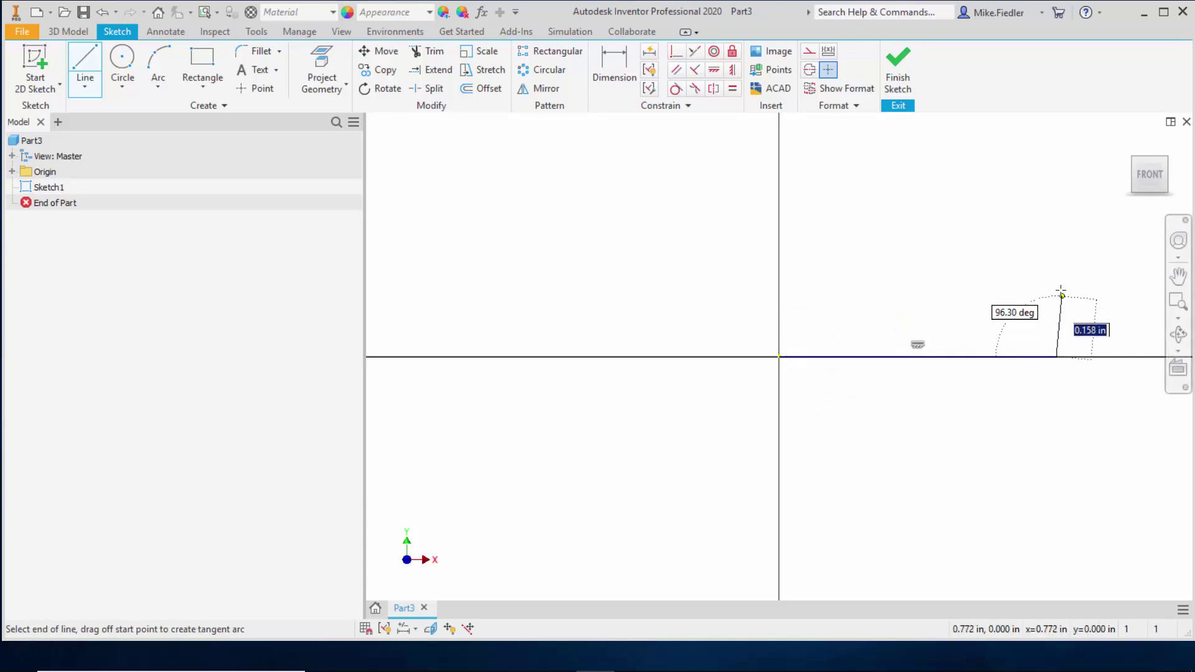
key(Escape)
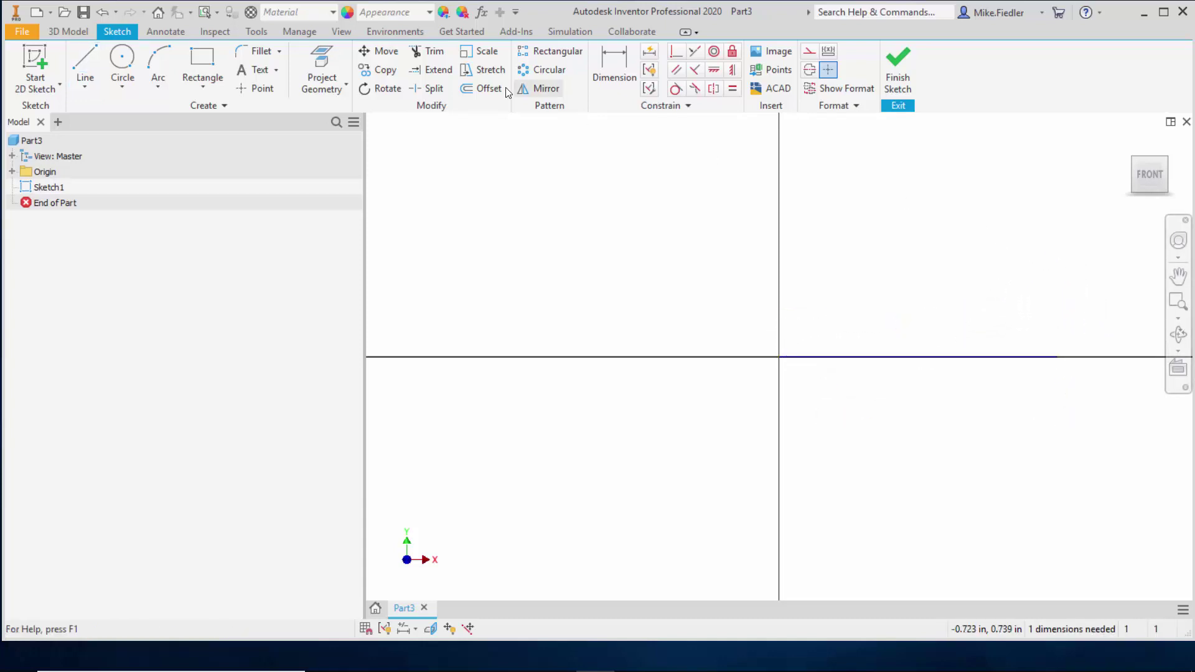
Dimension the horizontal line's length and set it to 30 in.
click(603, 77)
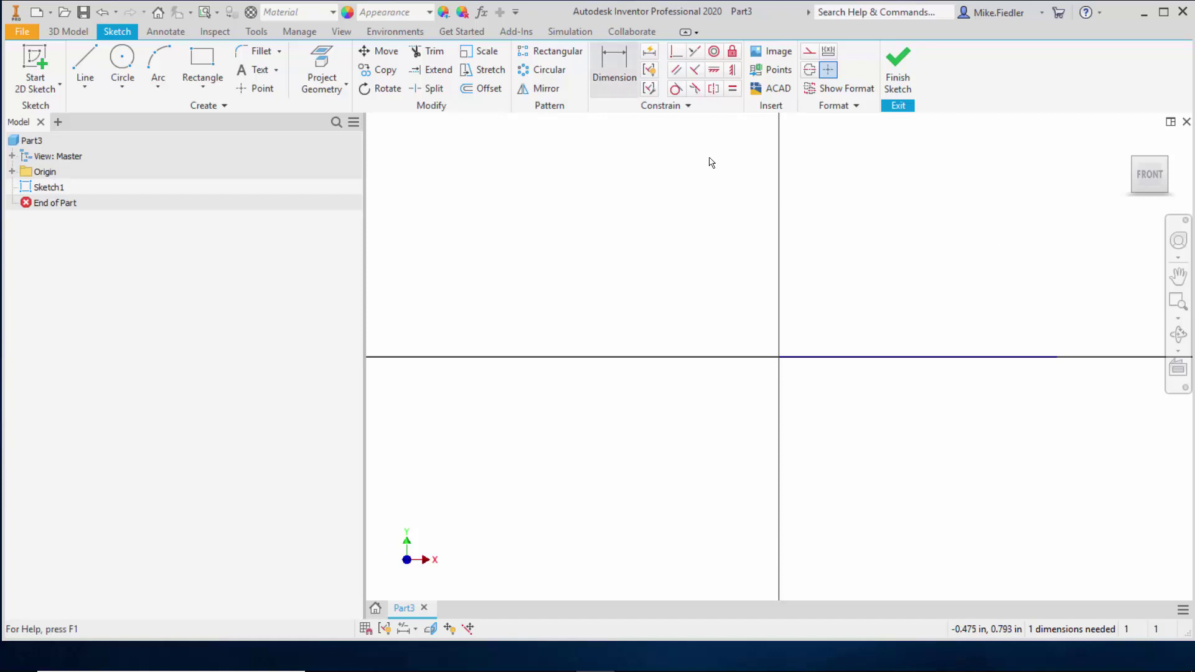
click(884, 356)
click(882, 294)
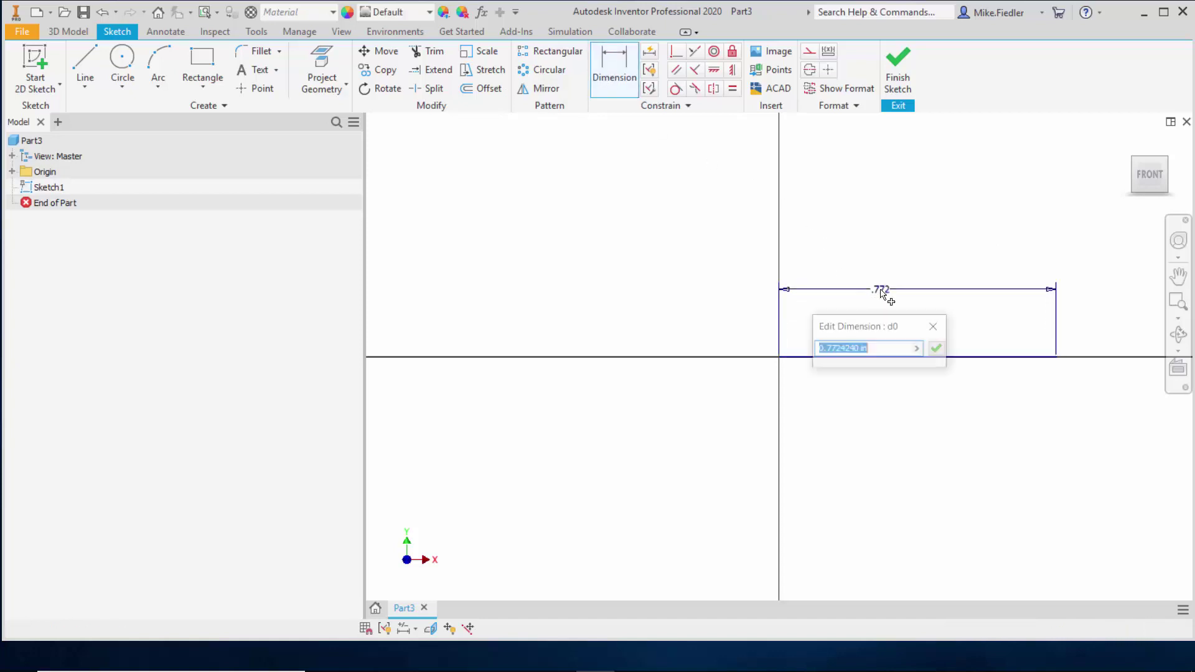
text(40)
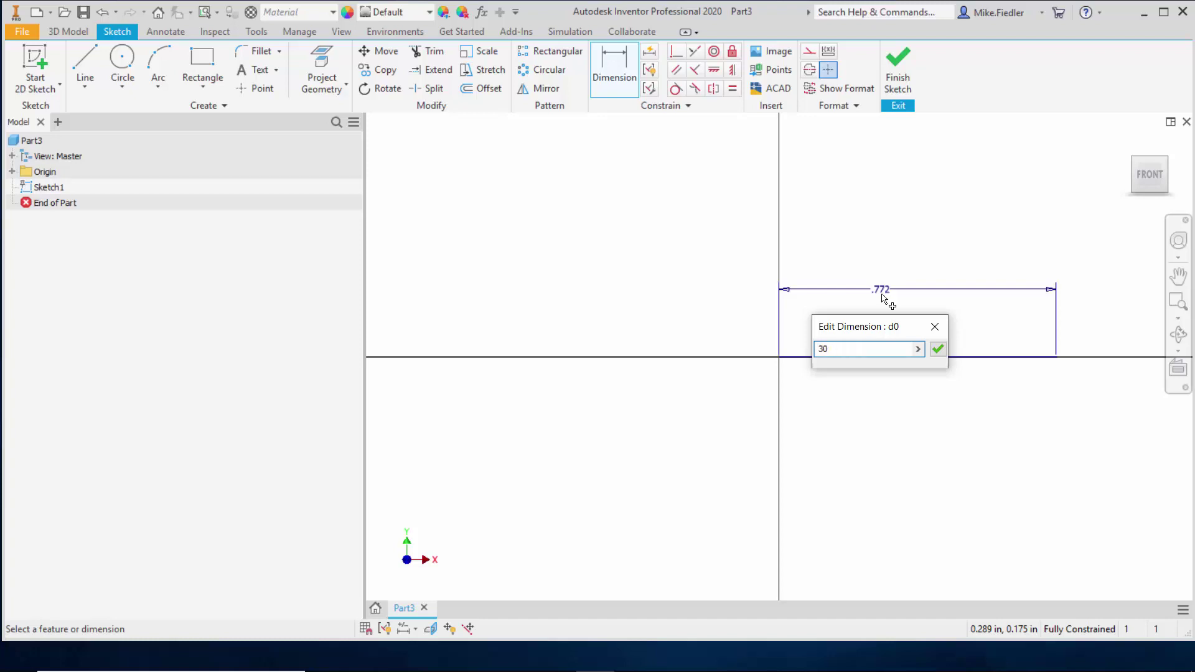
click(938, 349)
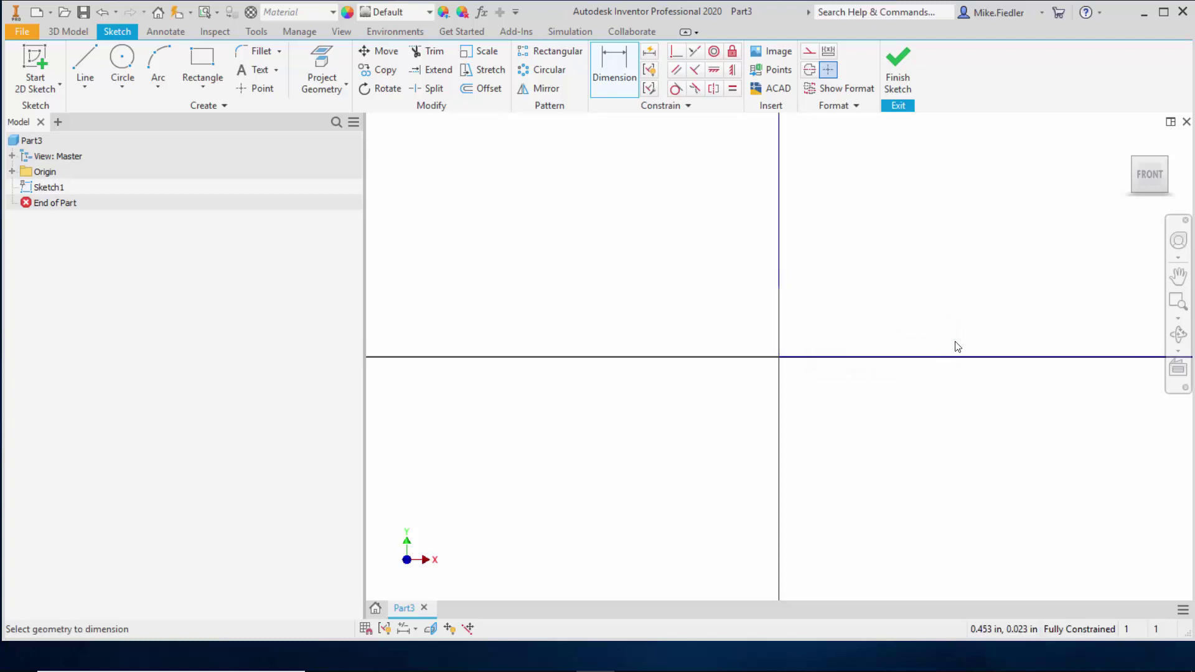
click(1147, 174)
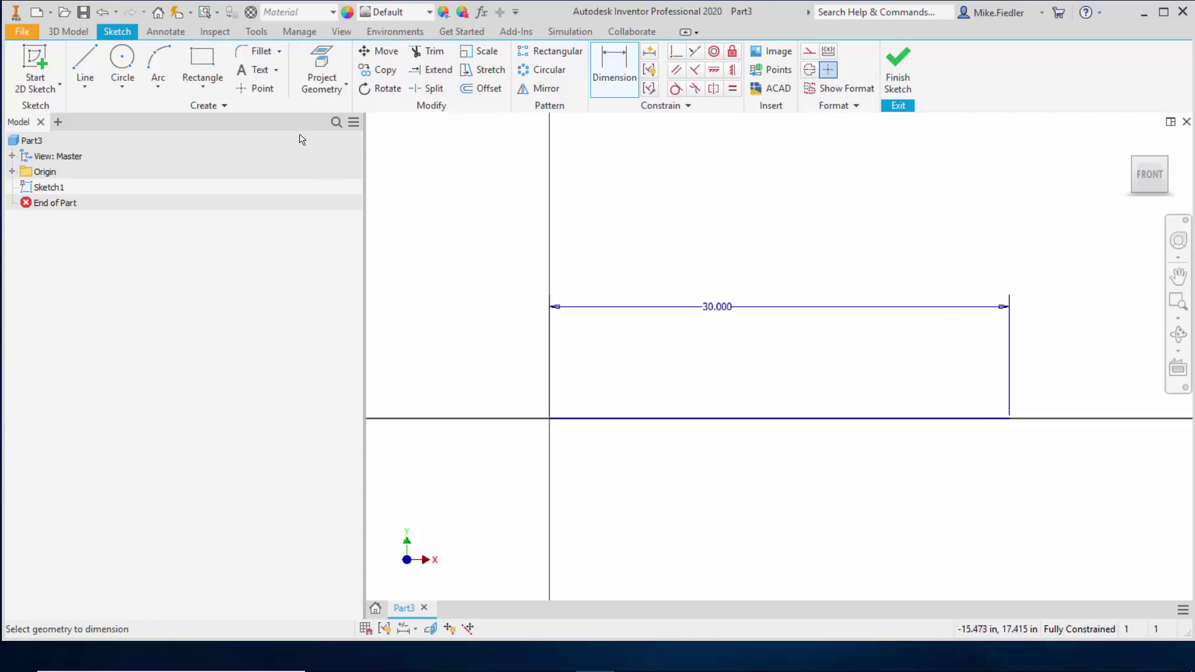
Place a sketch point below the line's right end and dimension its horizontal distance from the origin as 30 in.
click(262, 88)
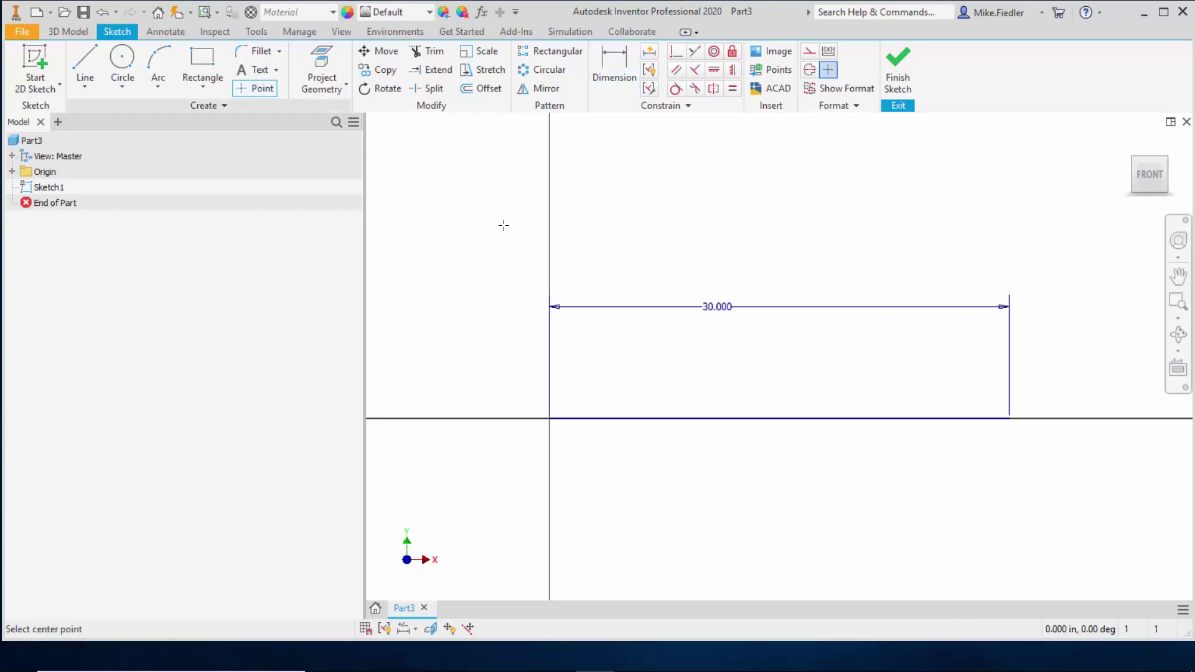
click(1009, 462)
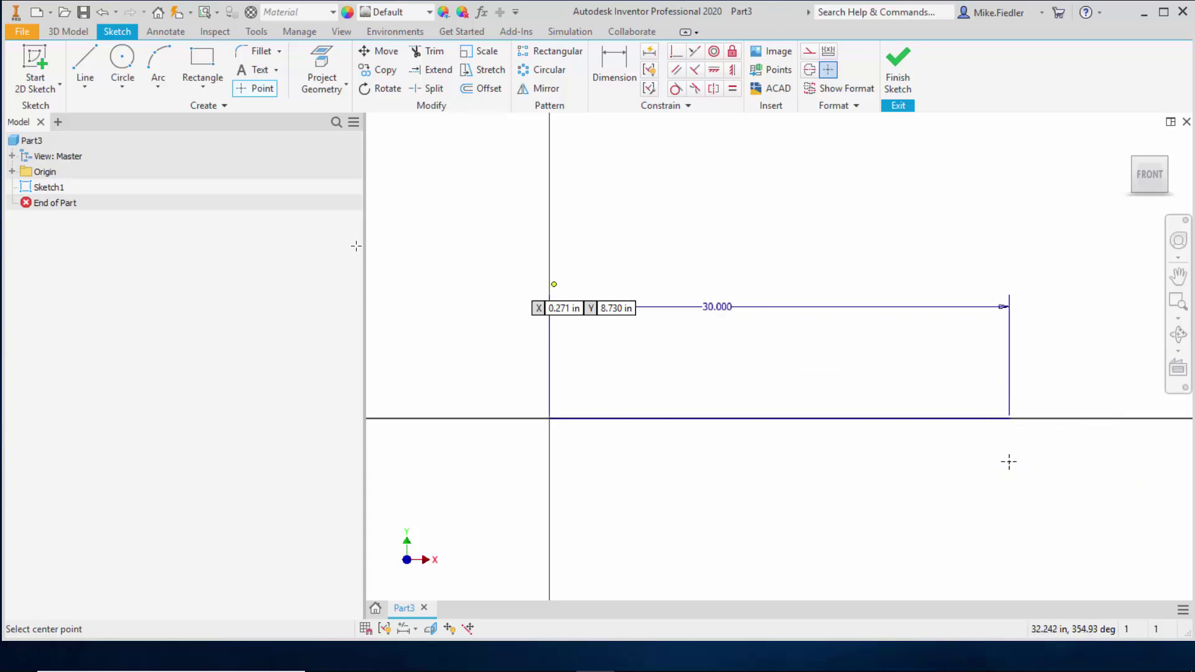
click(614, 68)
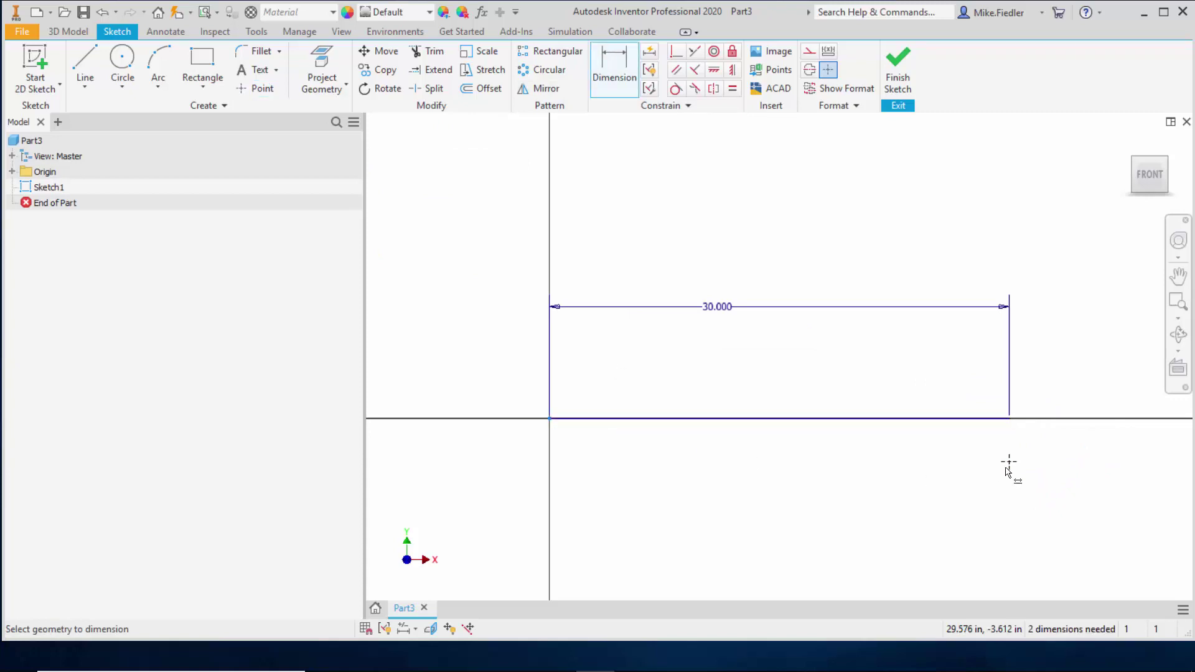
click(1008, 462)
click(818, 498)
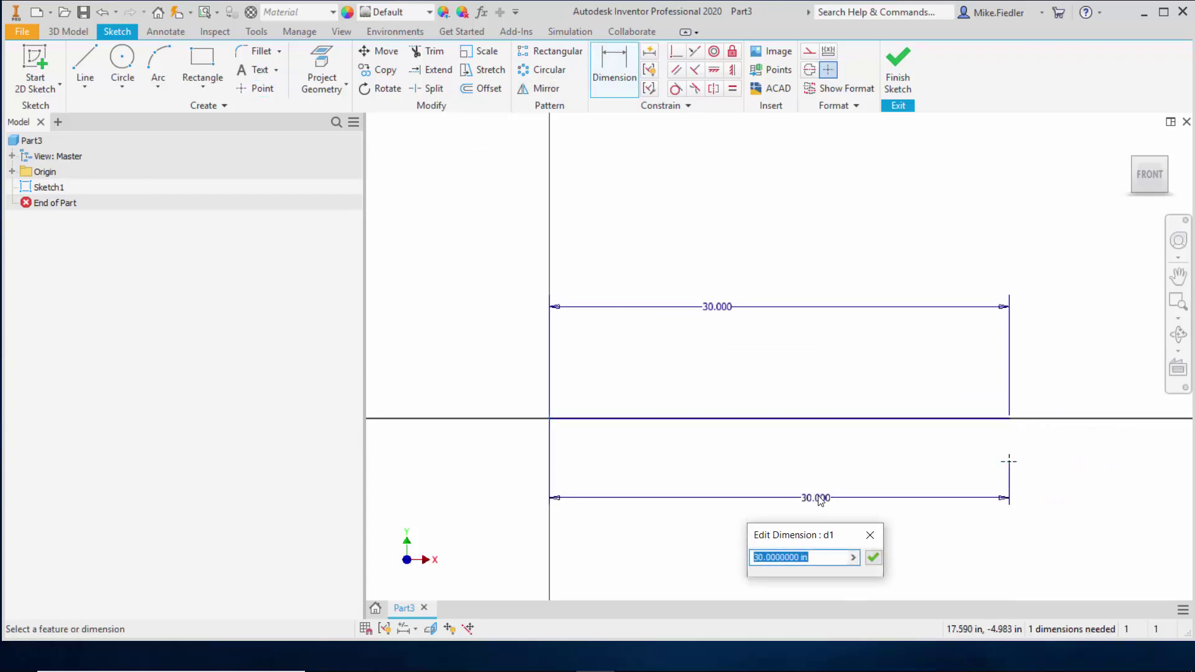
key(Return)
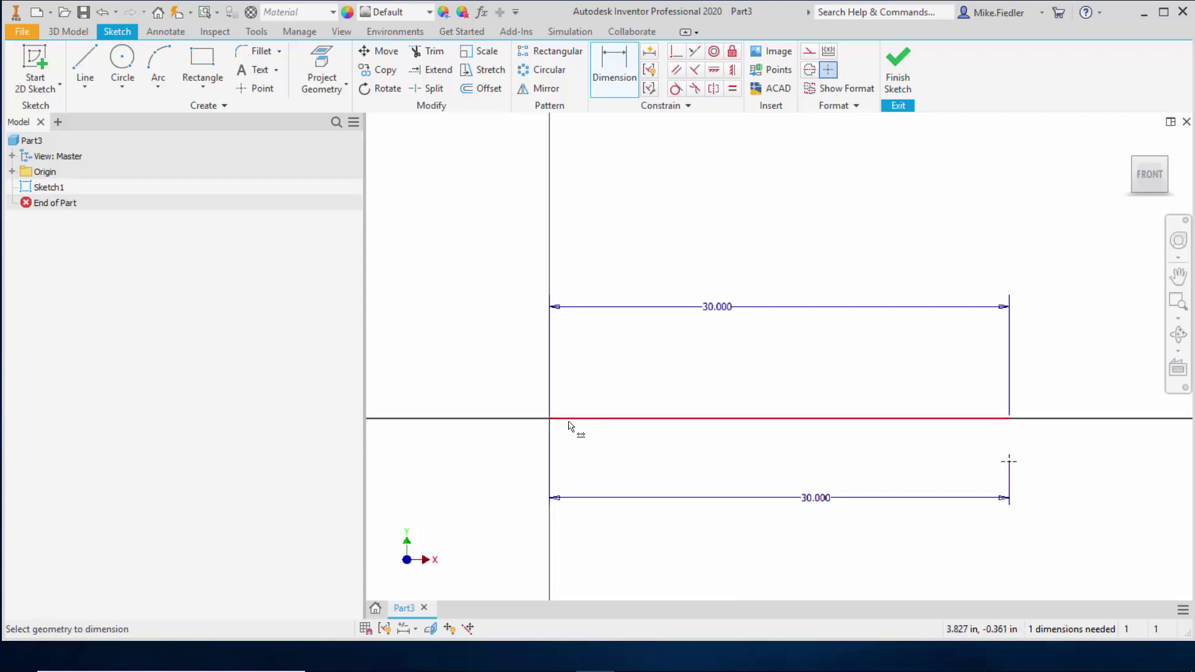
Dimension the vertical distance between the sketch point and the horizontal axis as 5 in.
click(1009, 462)
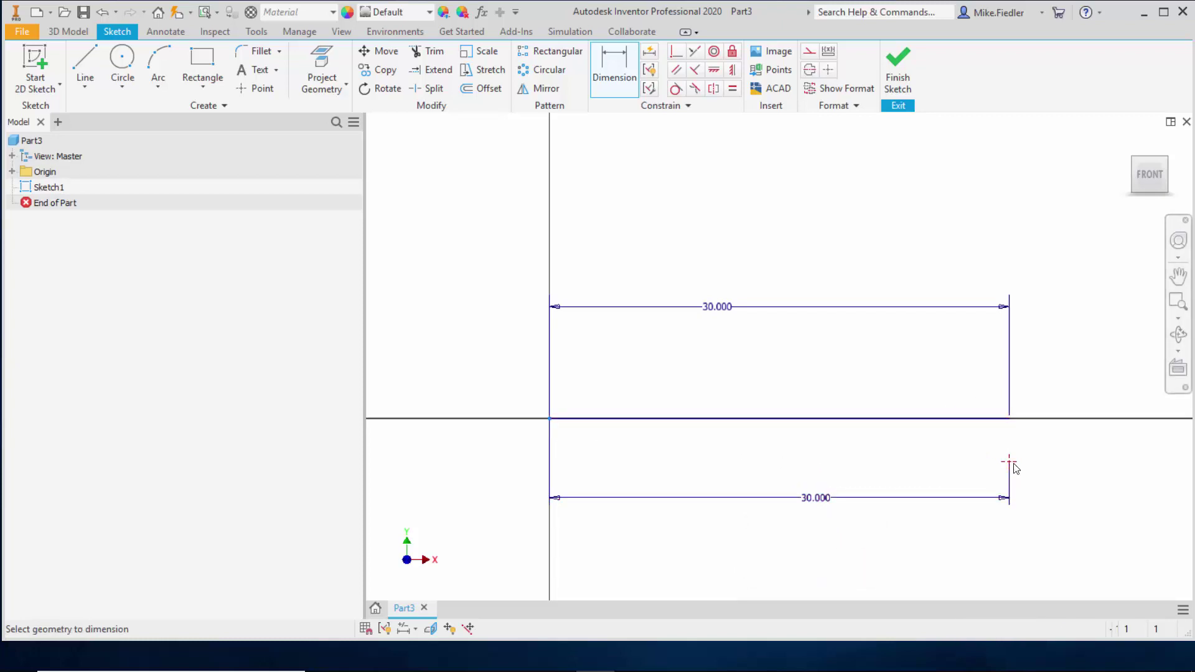
click(1052, 419)
click(1066, 446)
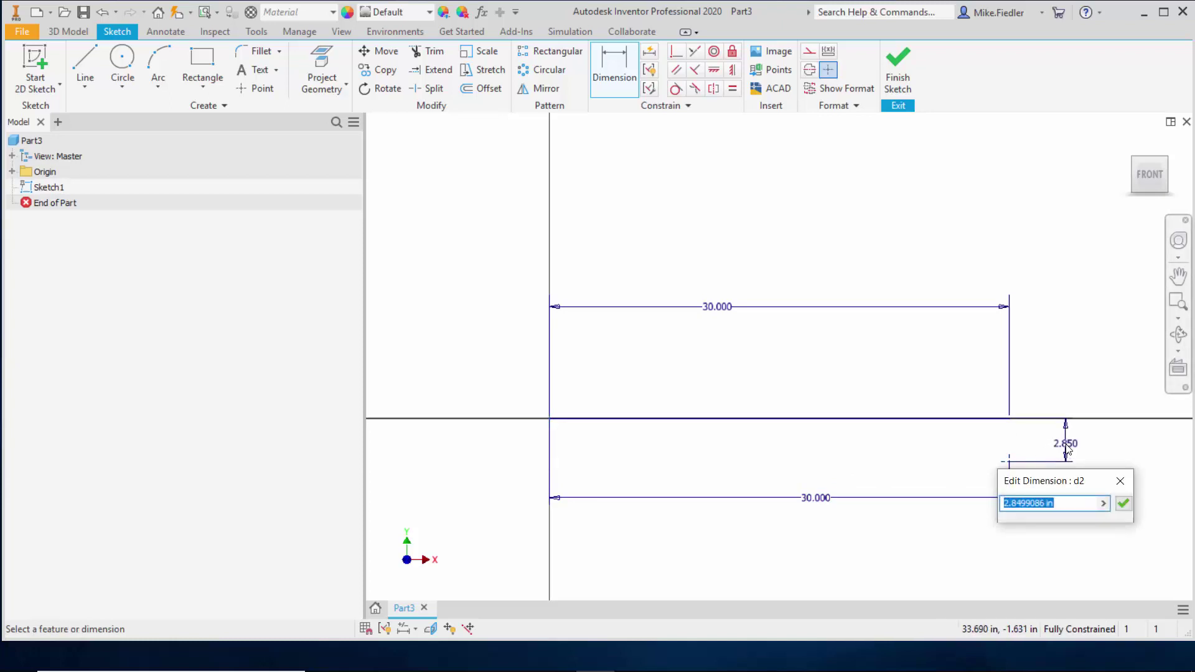
text(5)
key(Return)
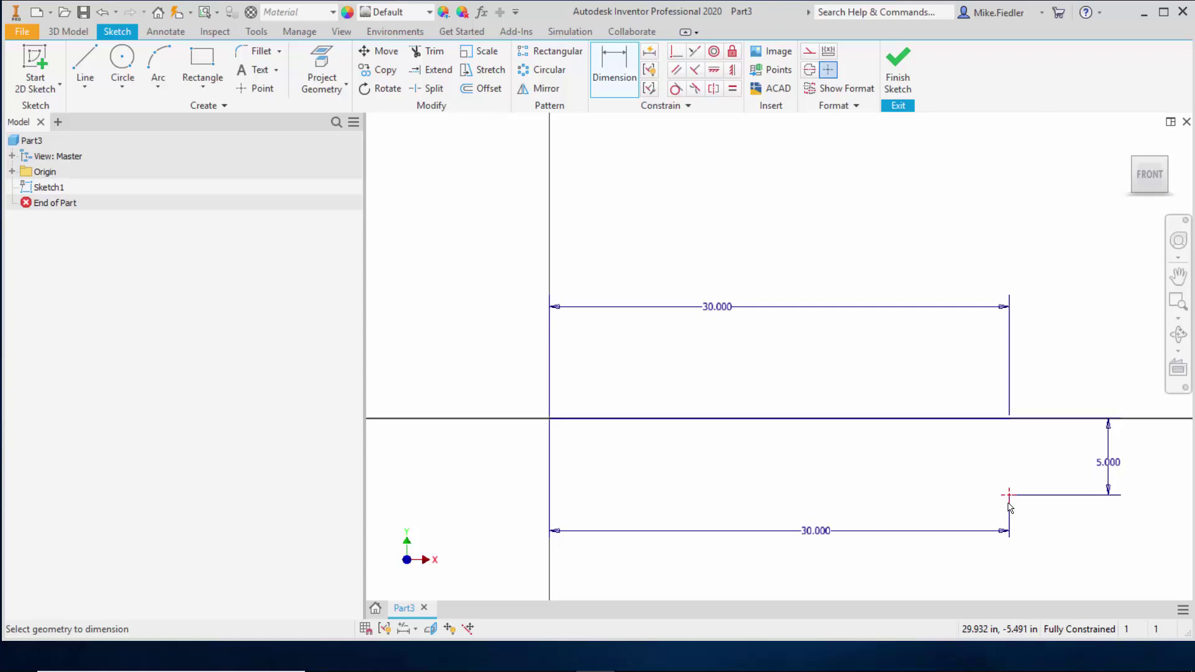
Finish the sketch, switch to the isometric view and hide the dimensions of Sketch1.
mouse_move(1009, 503)
click(898, 91)
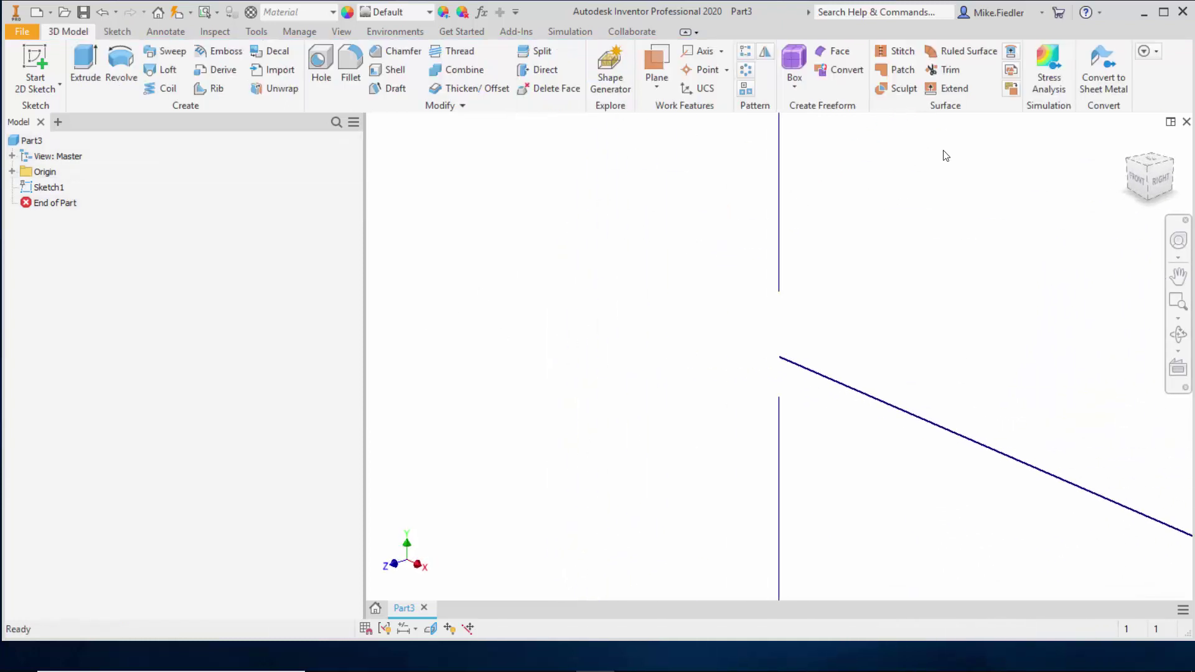
click(1129, 142)
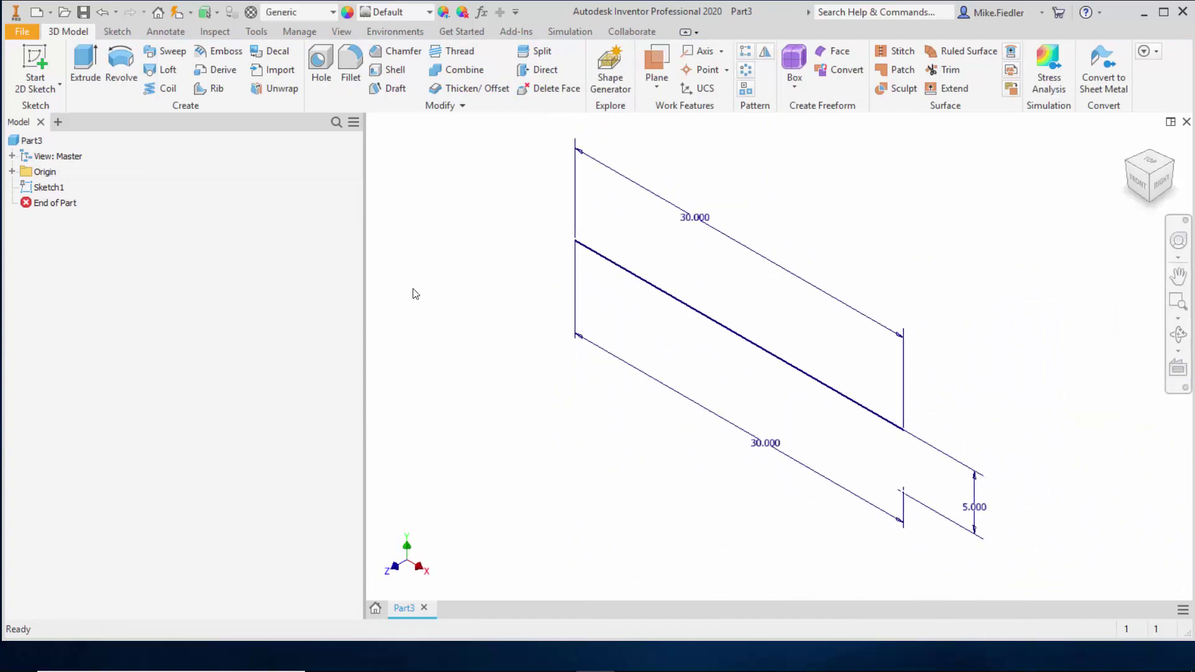
right_click(54, 189)
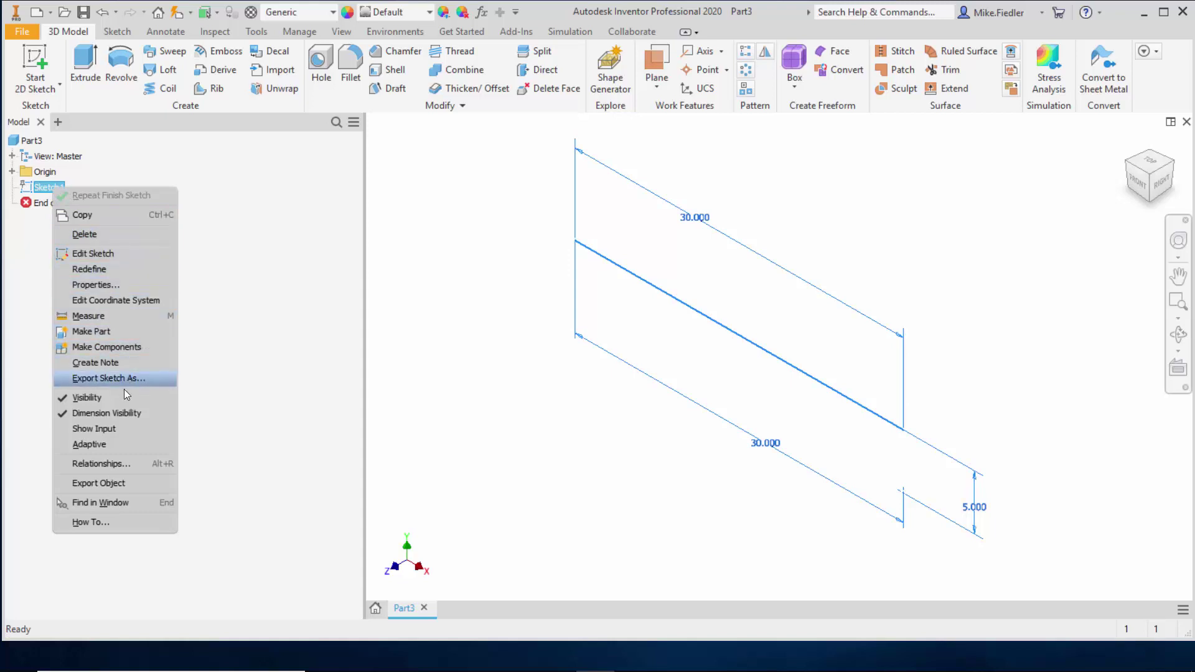
click(125, 418)
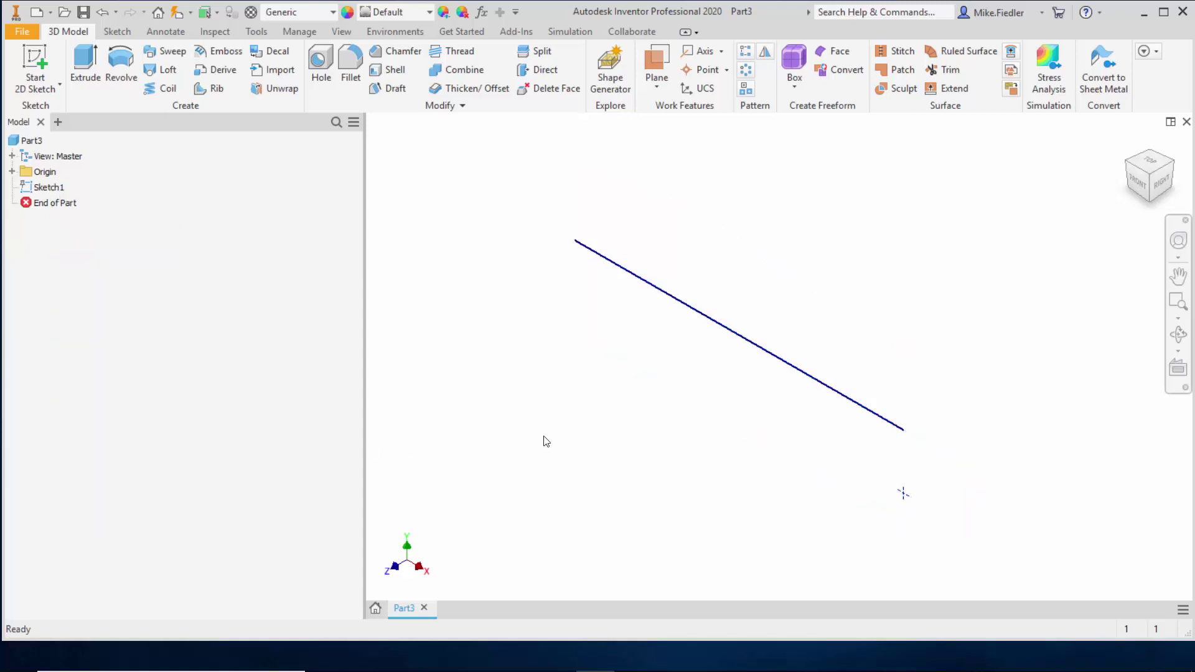
Enter the Autodesk Inventor Nastran environment and start an idealization using line elements of type Beam.
click(406, 37)
click(249, 88)
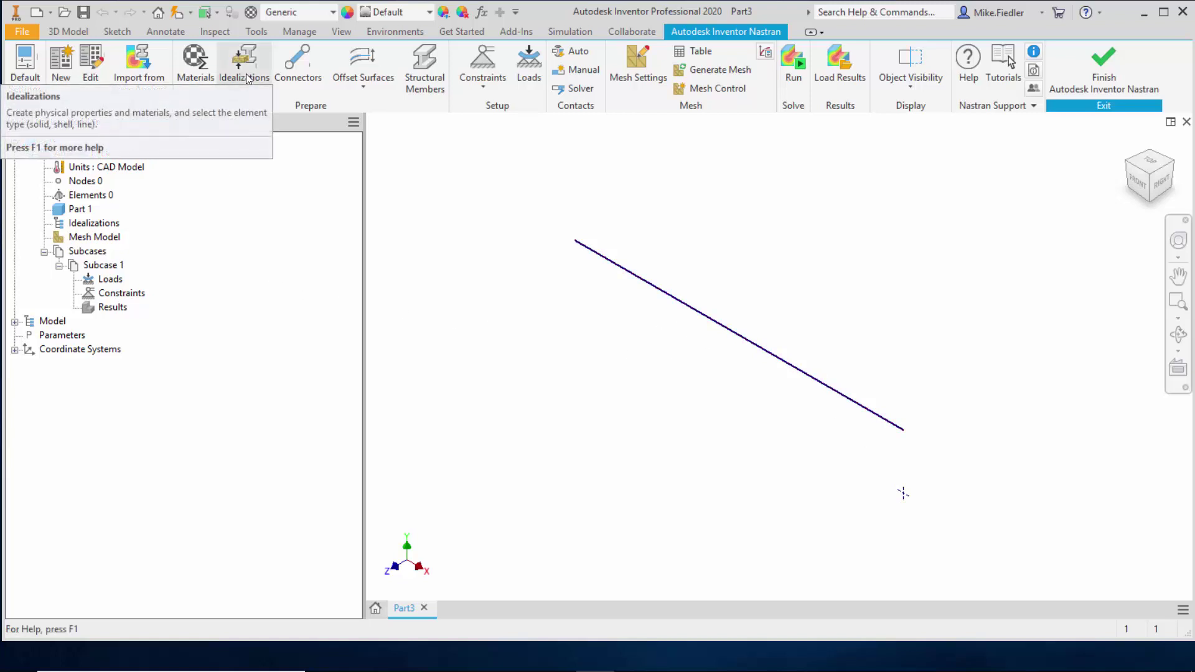
drag(157, 14, 397, 134)
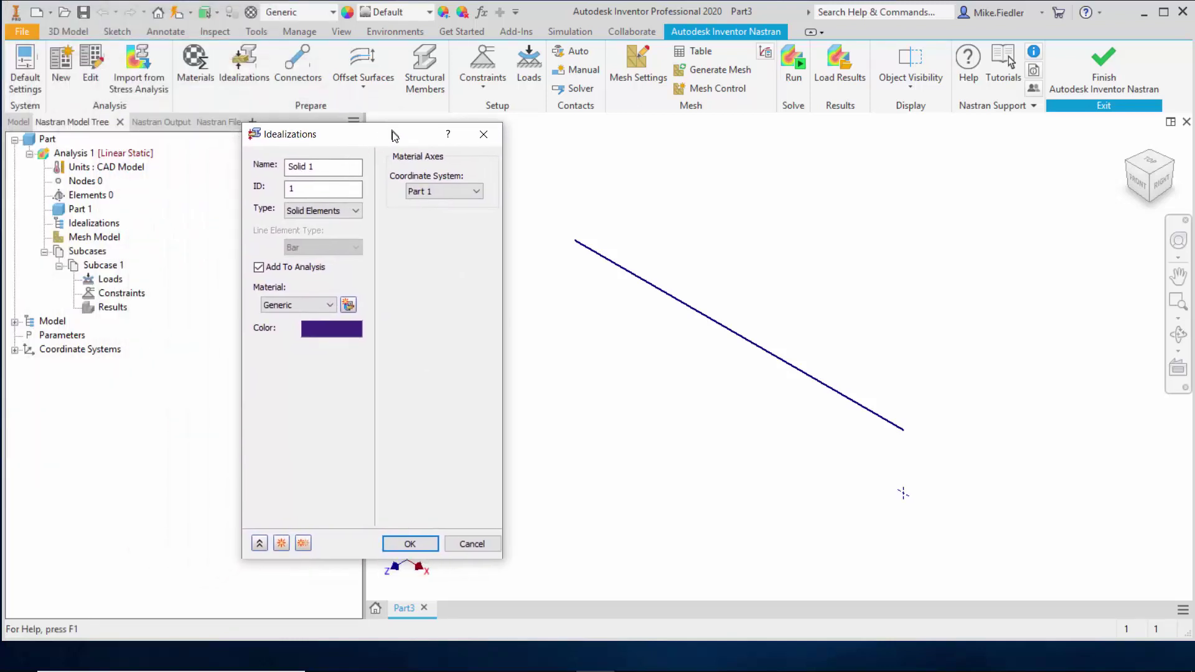
click(333, 212)
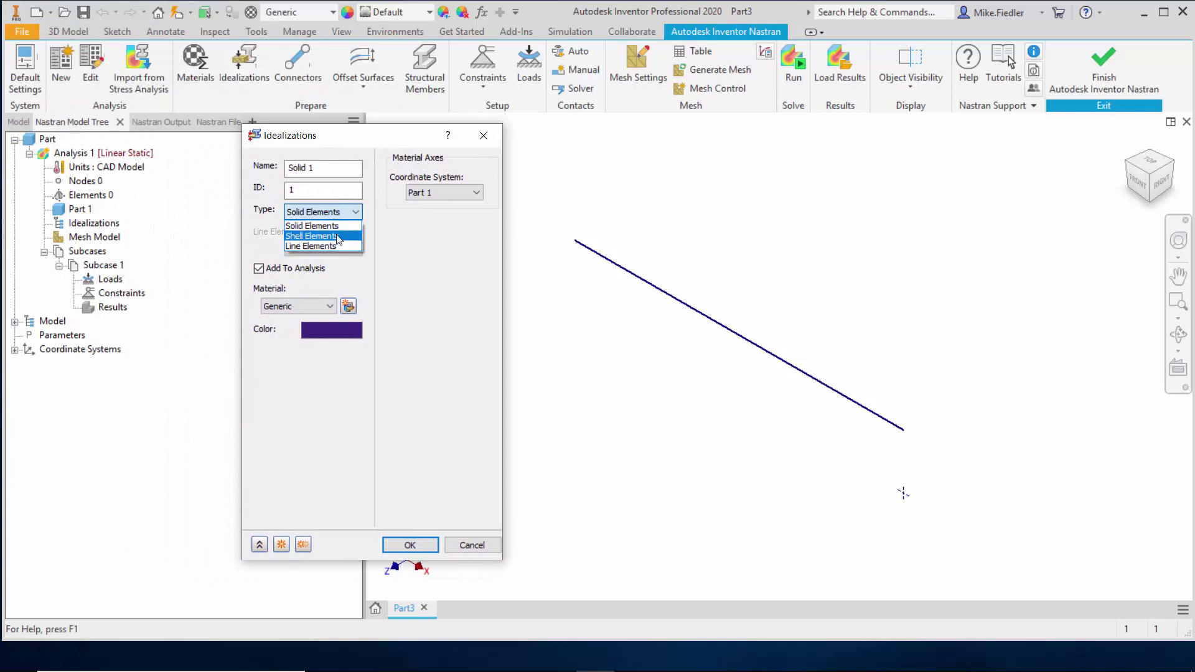
click(337, 244)
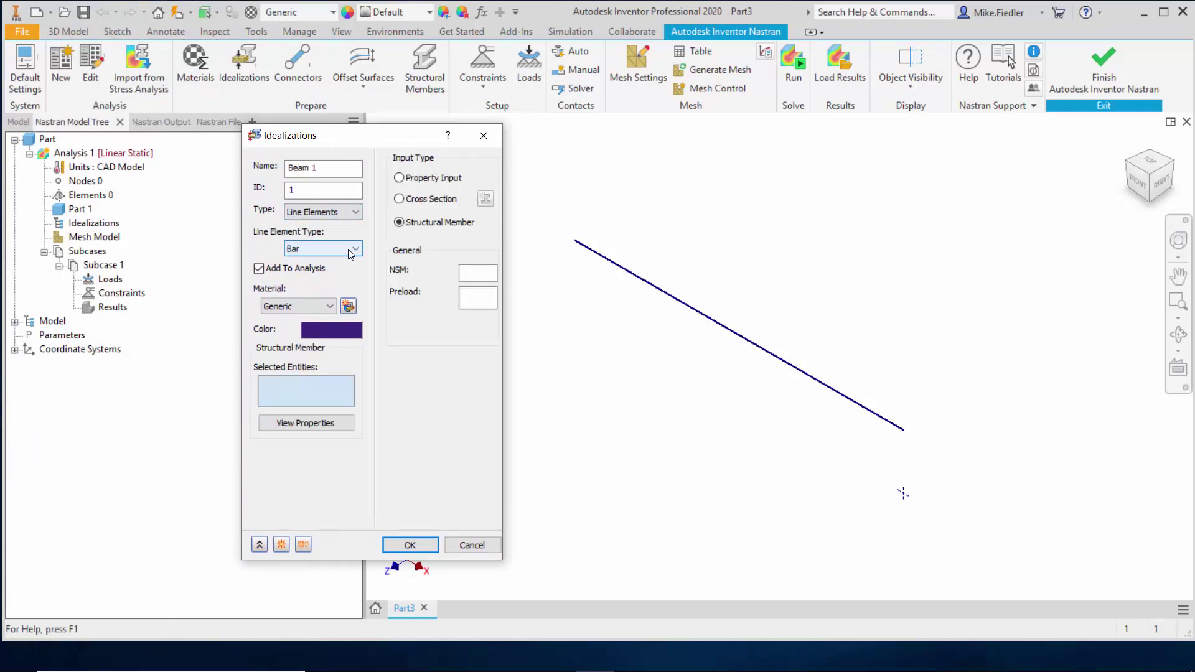
click(352, 250)
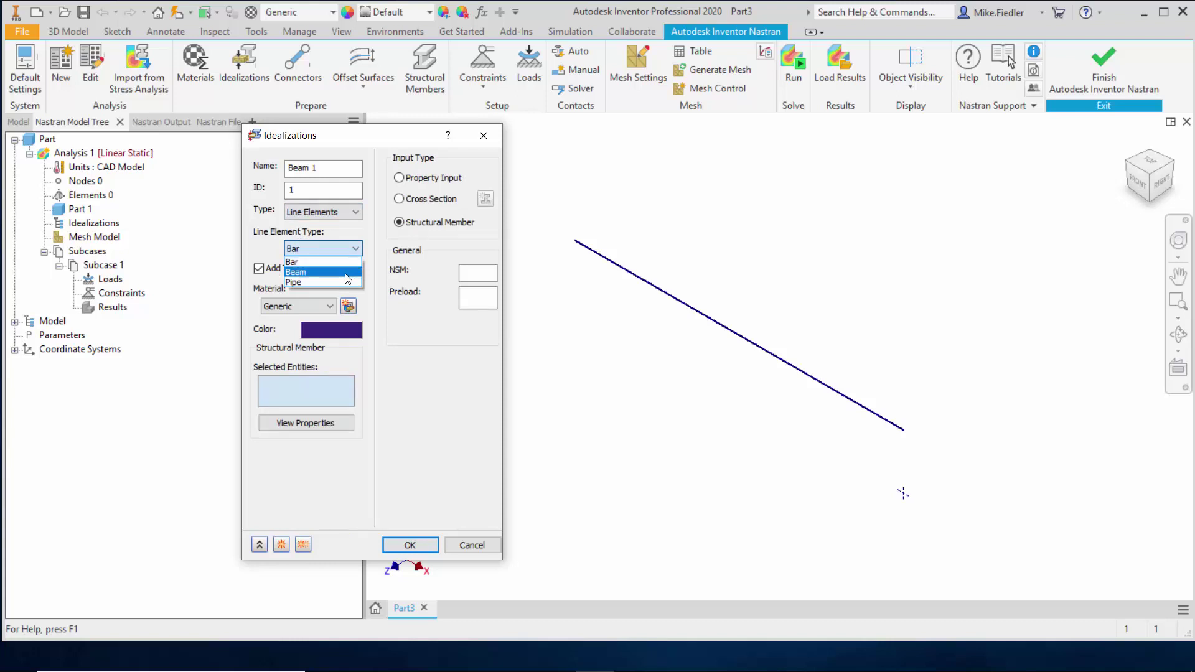
click(348, 273)
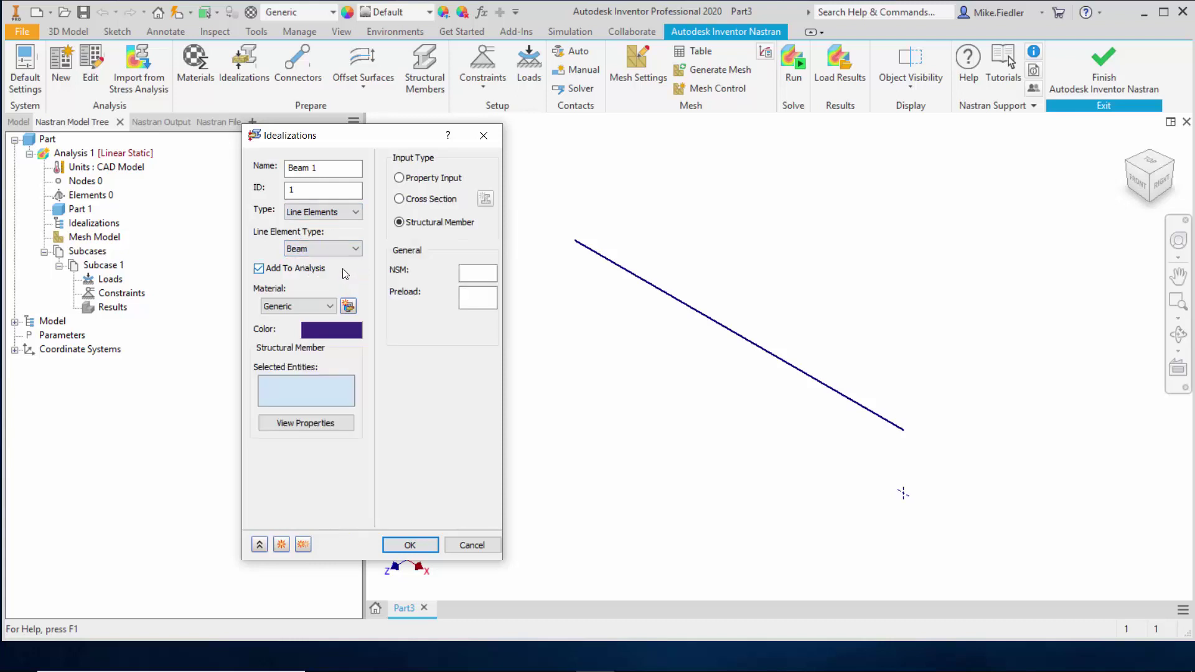
Define the beam idealization by cross section, using a BAR shape with DIM1 and DIM2 values for End A.
click(413, 201)
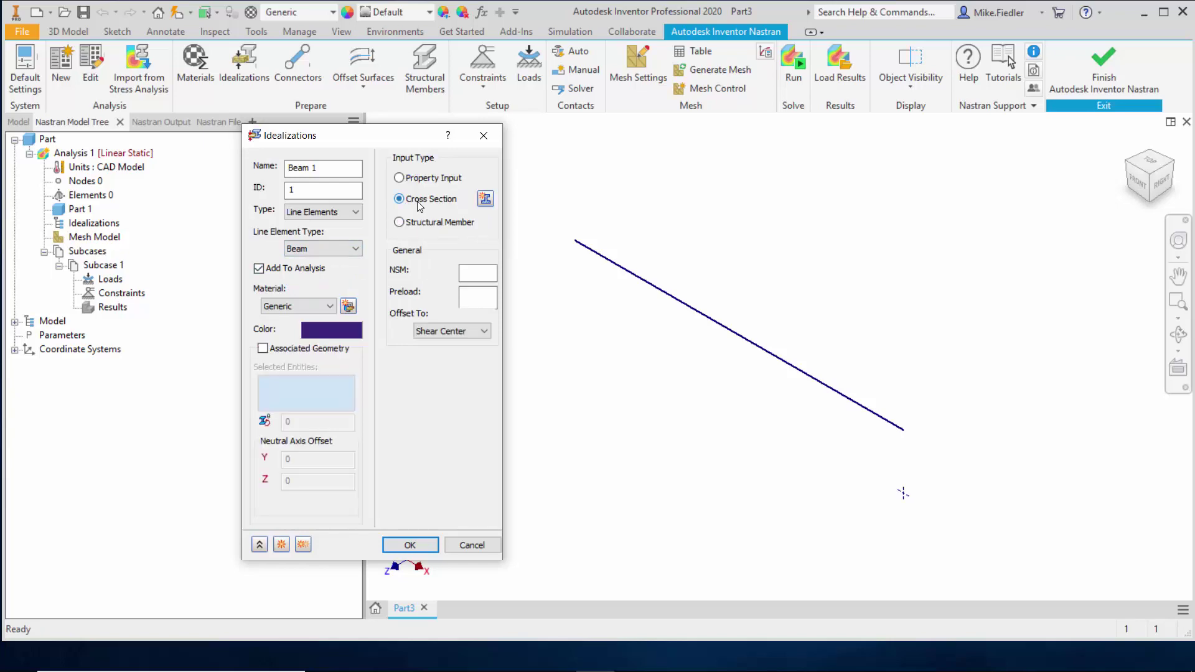
click(485, 199)
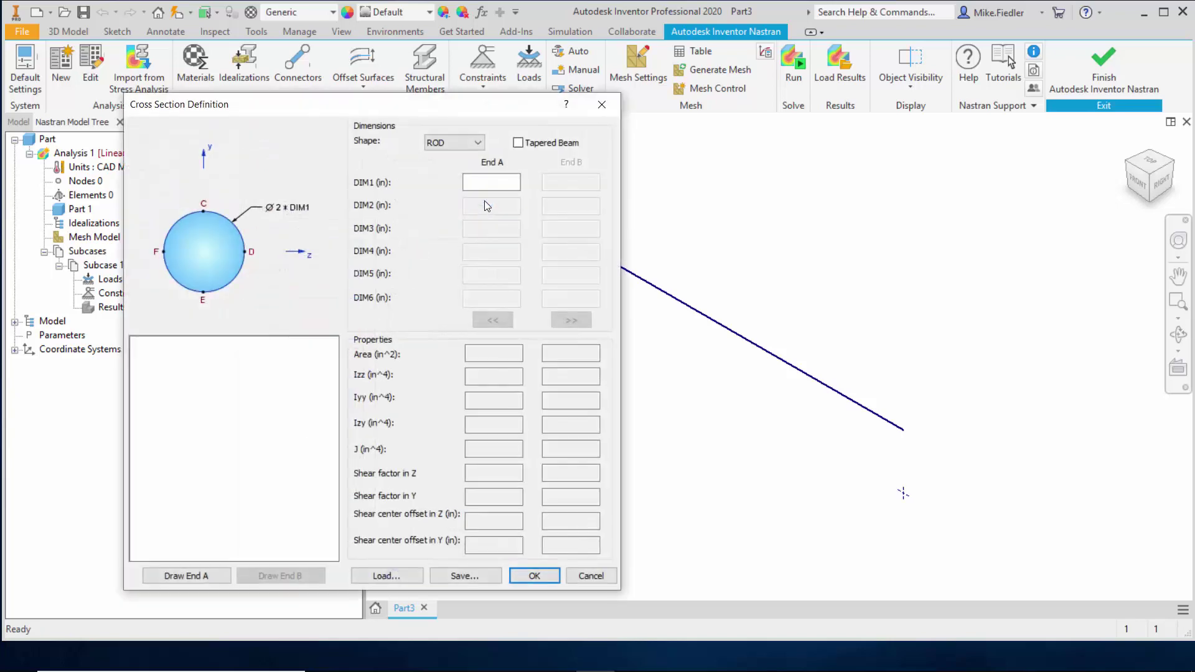
click(469, 148)
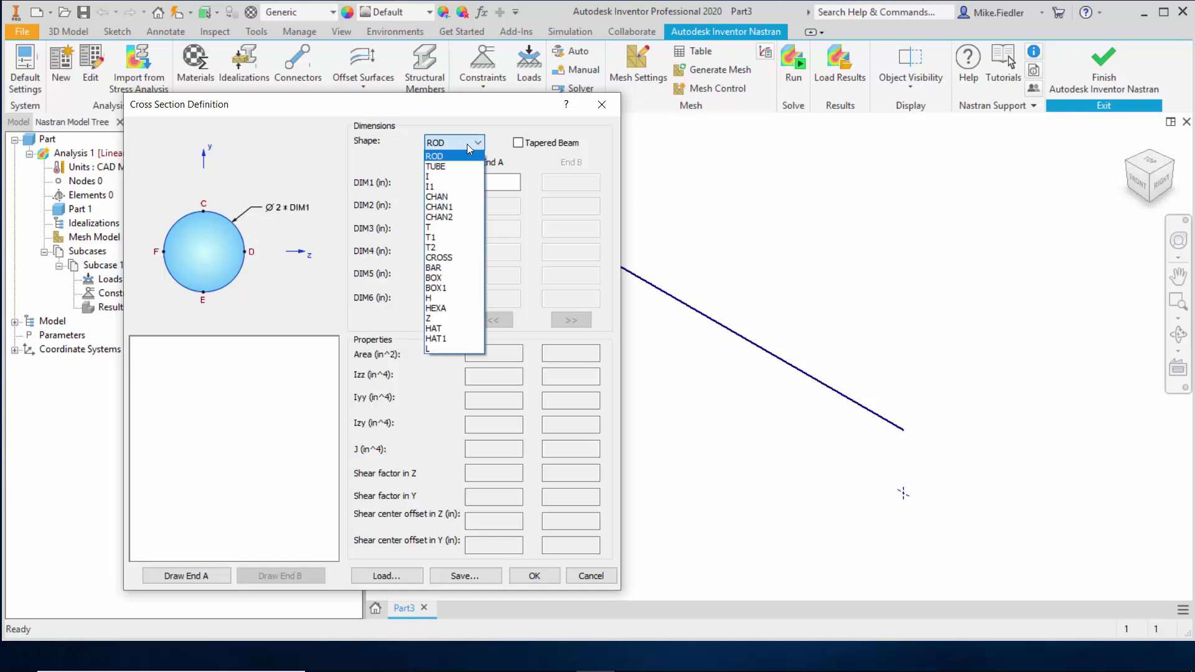
click(467, 268)
click(480, 183)
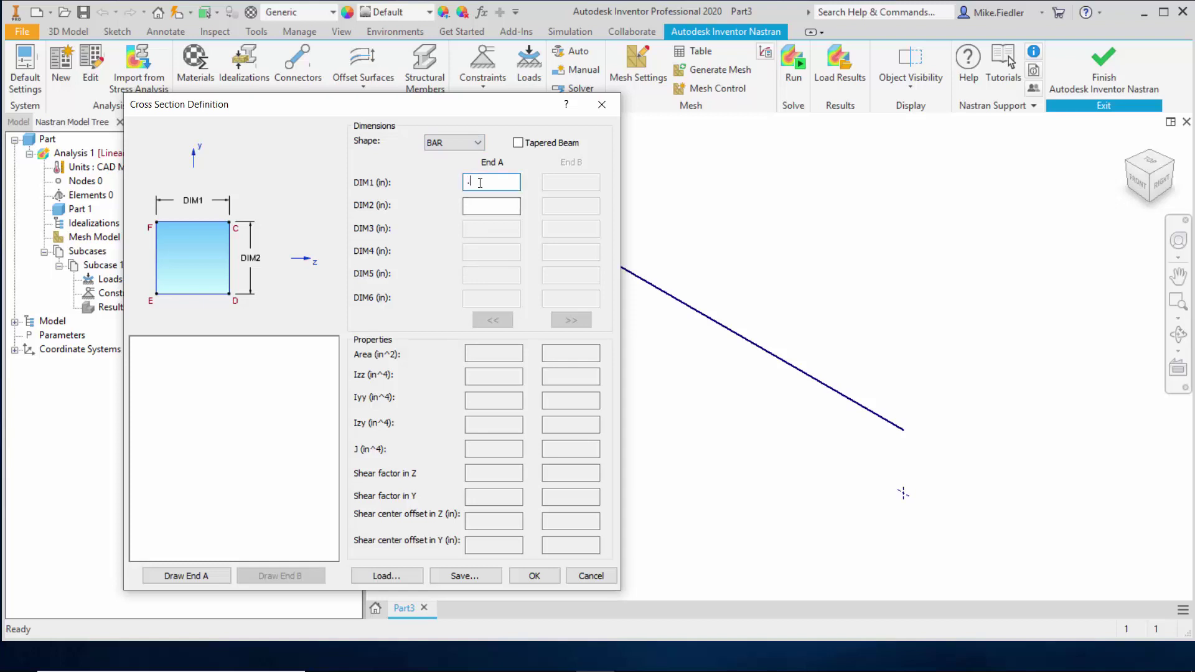
click(478, 203)
click(522, 576)
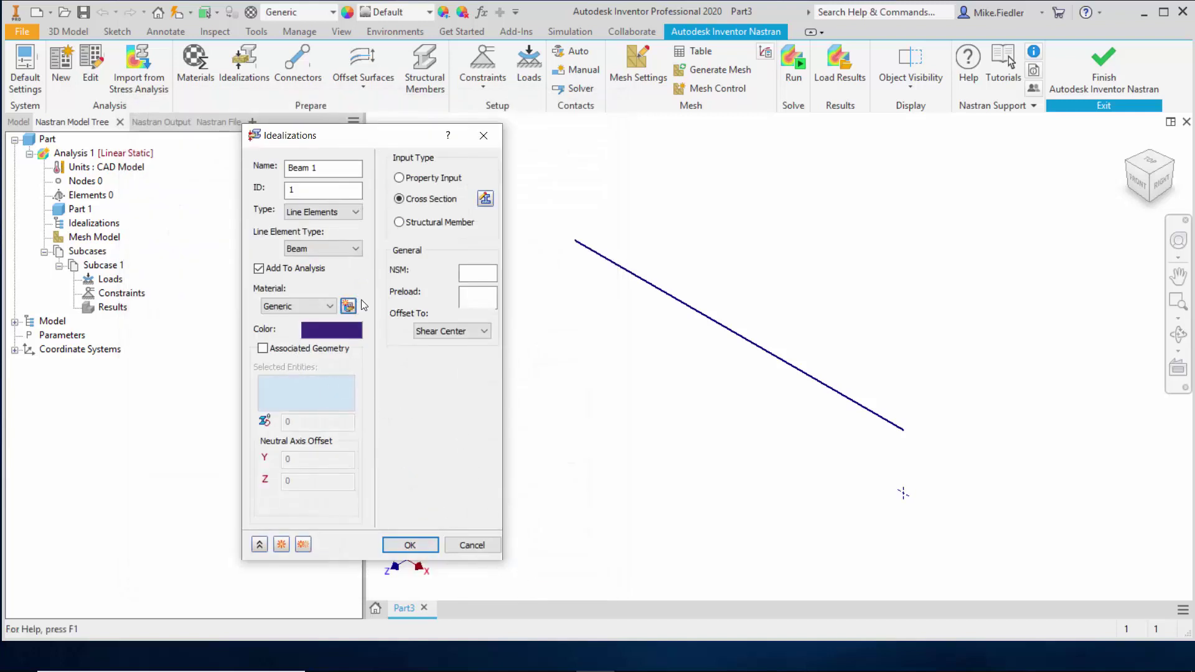
Enable associated geometry for the beam idealization and assign the sketched line to it.
click(262, 348)
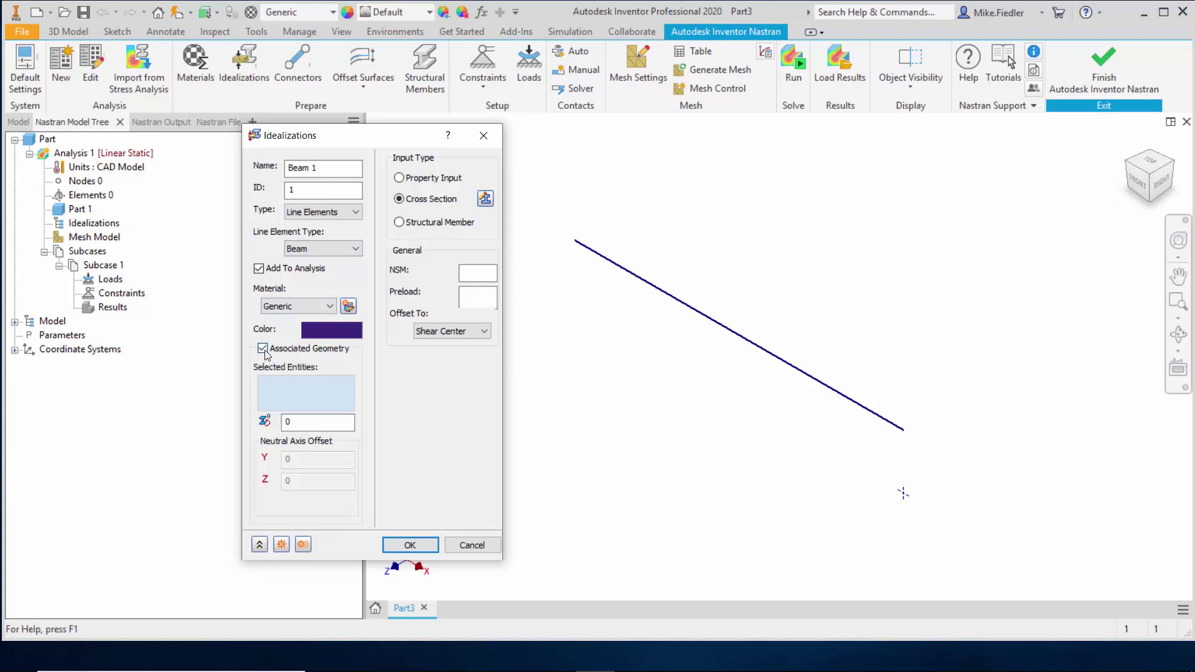
click(286, 391)
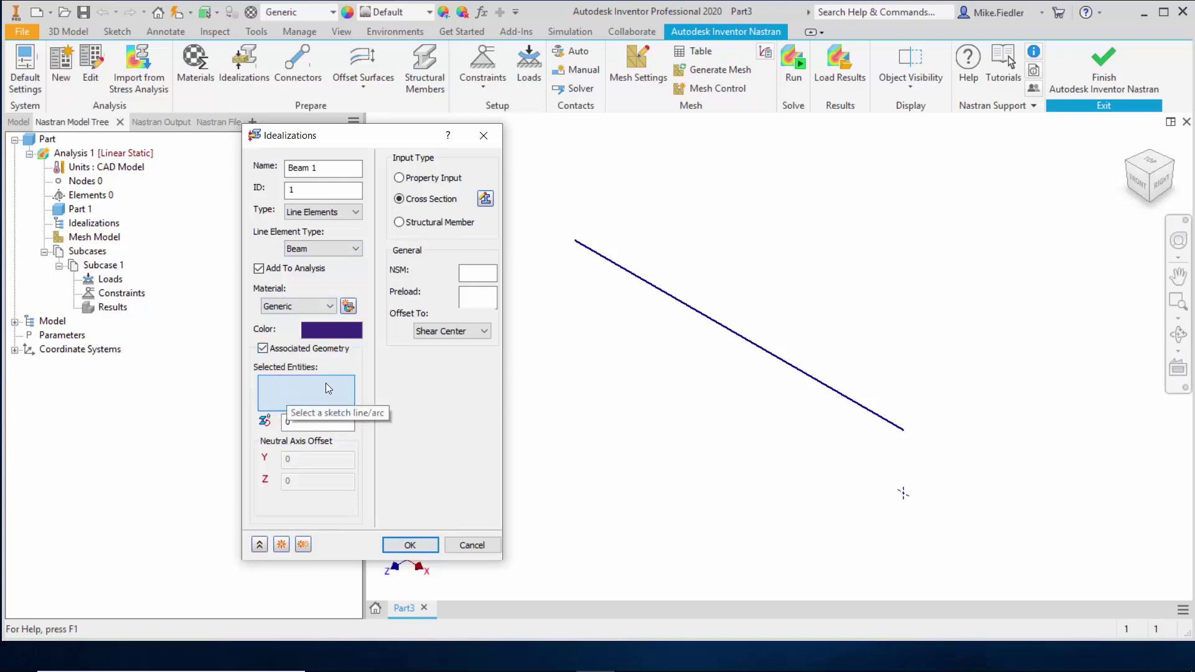
click(688, 306)
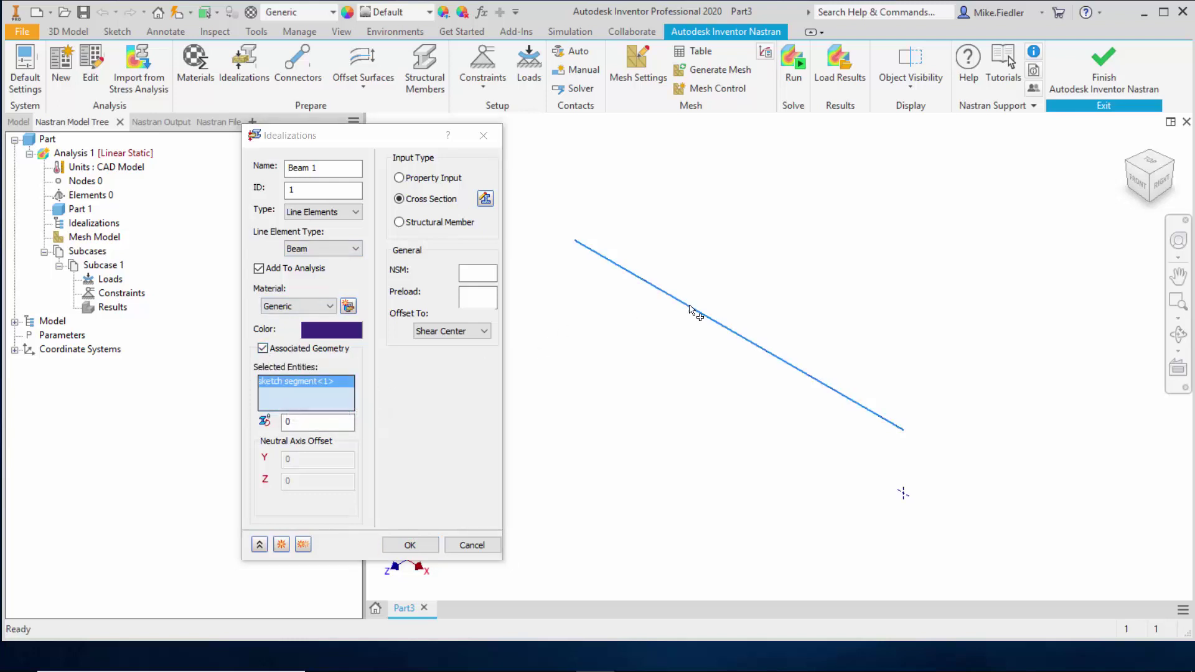
Accept the beam idealization and generate the mesh for the beam.
click(410, 545)
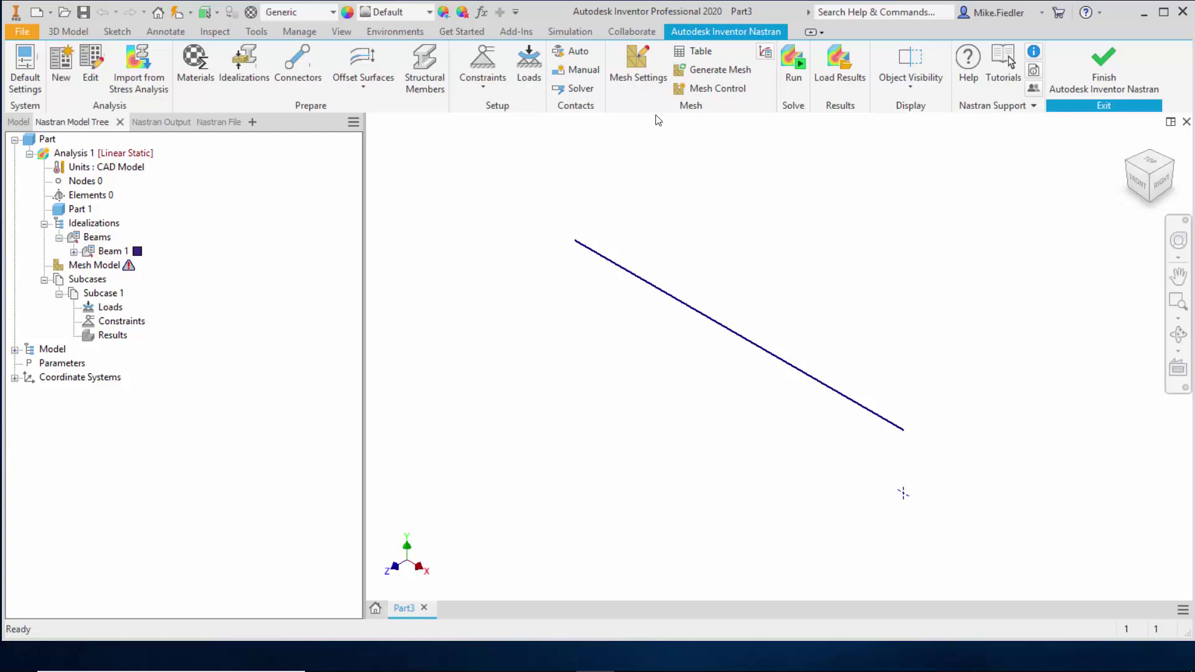
click(707, 75)
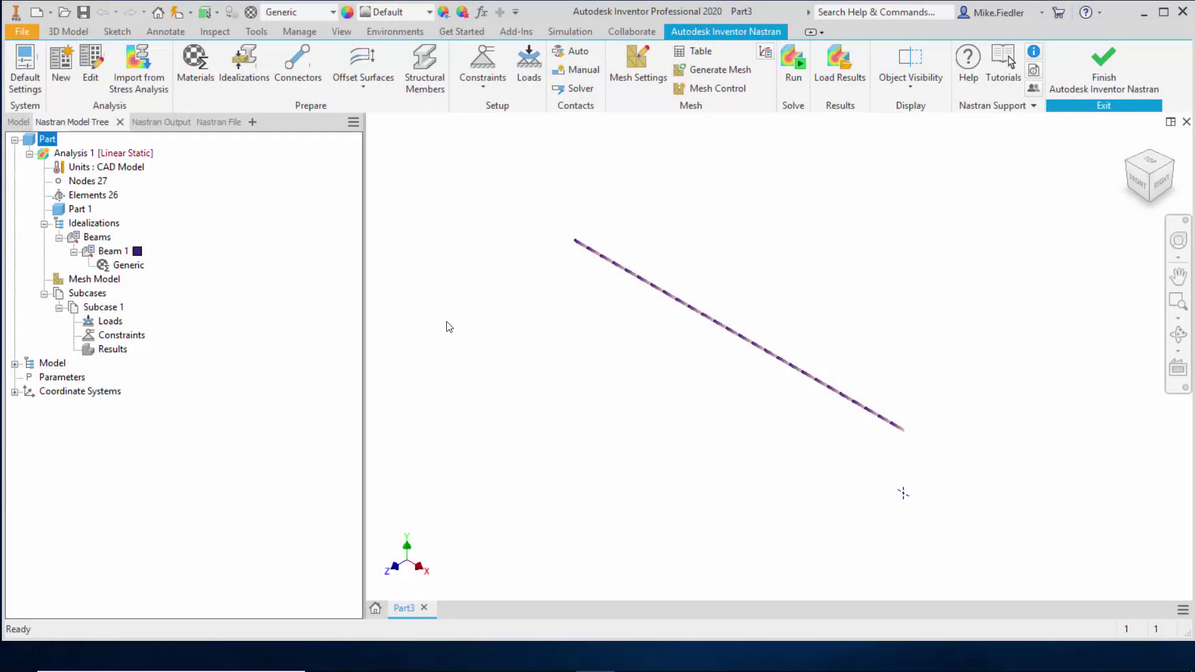
Edit the Generic material assigned to Beam 1, setting E to 30e6 and Poisson's ratio to 0.3.
right_click(129, 272)
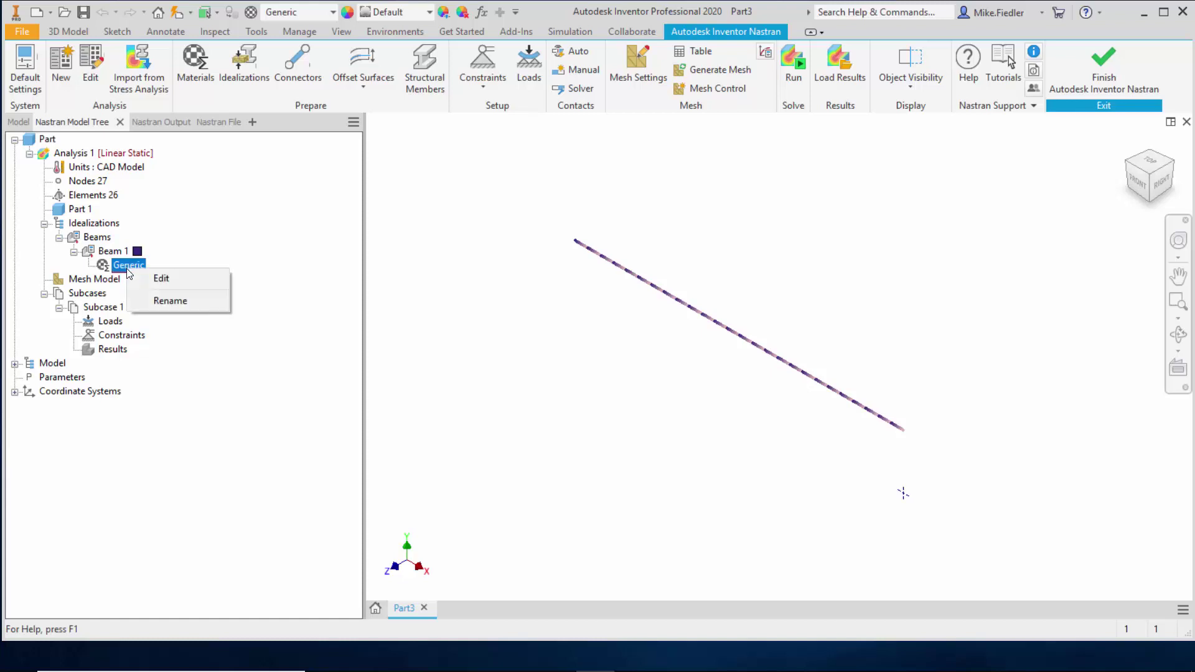
click(170, 278)
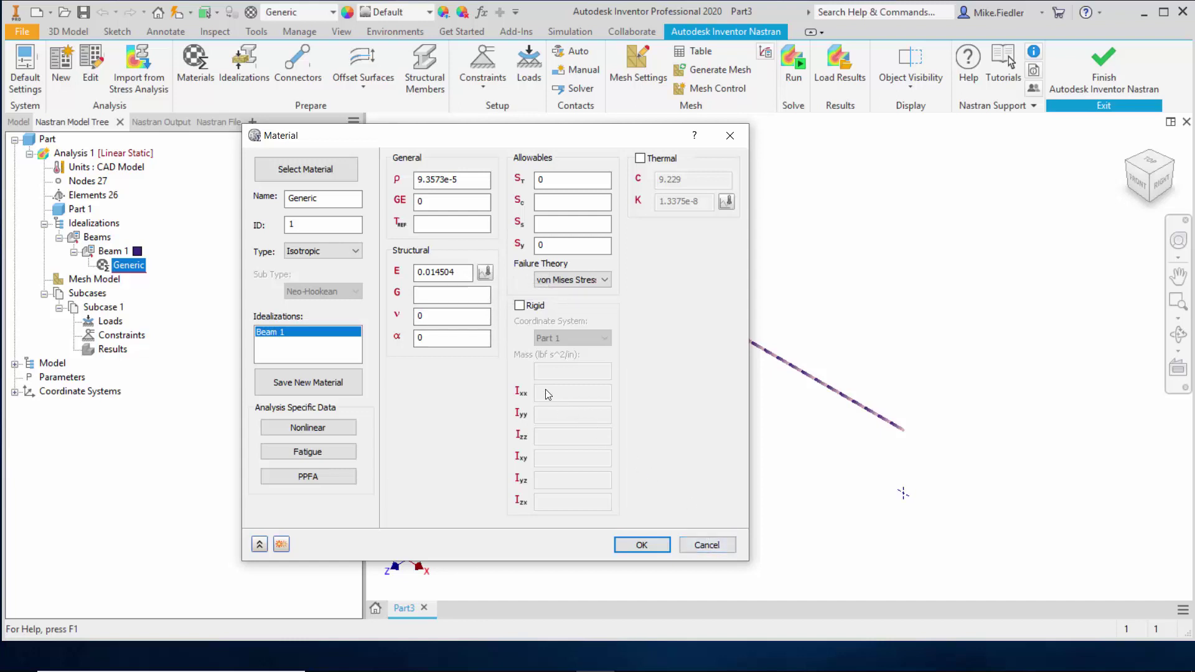
double_click(460, 272)
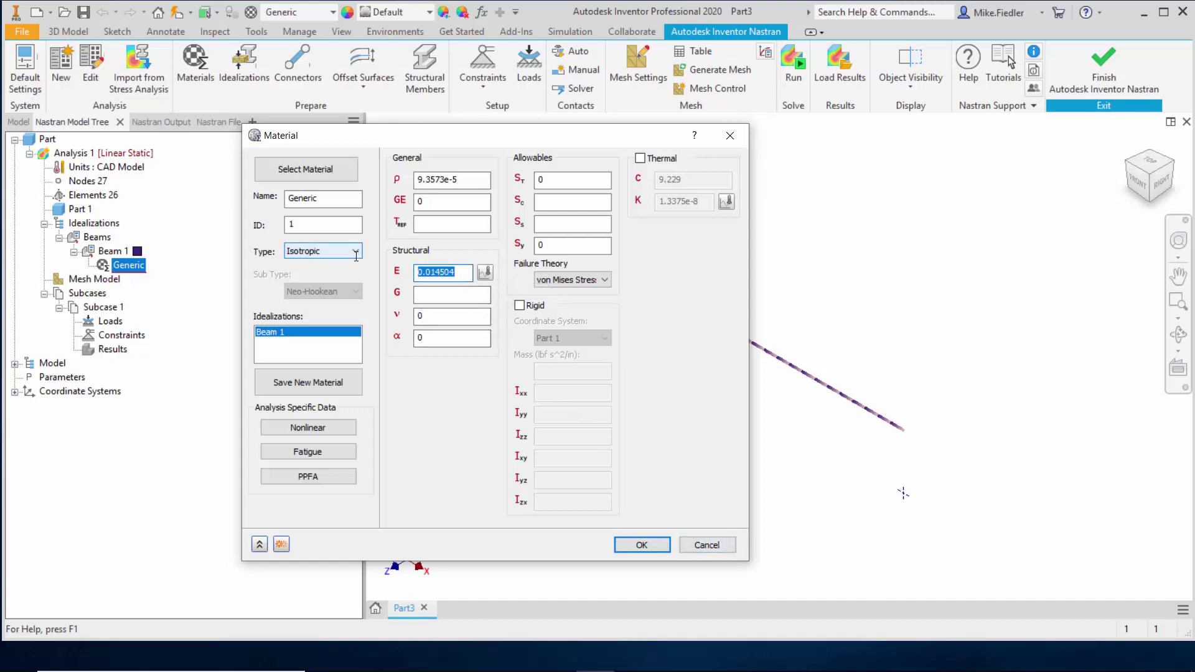
text(30e6)
click(458, 318)
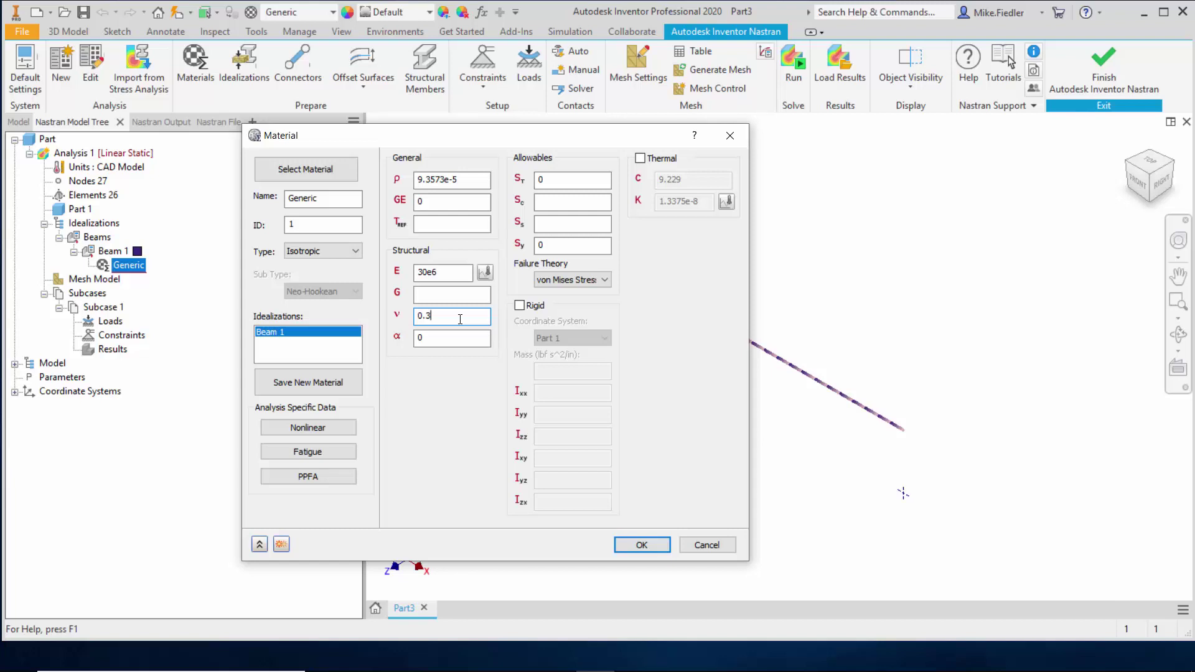
click(648, 545)
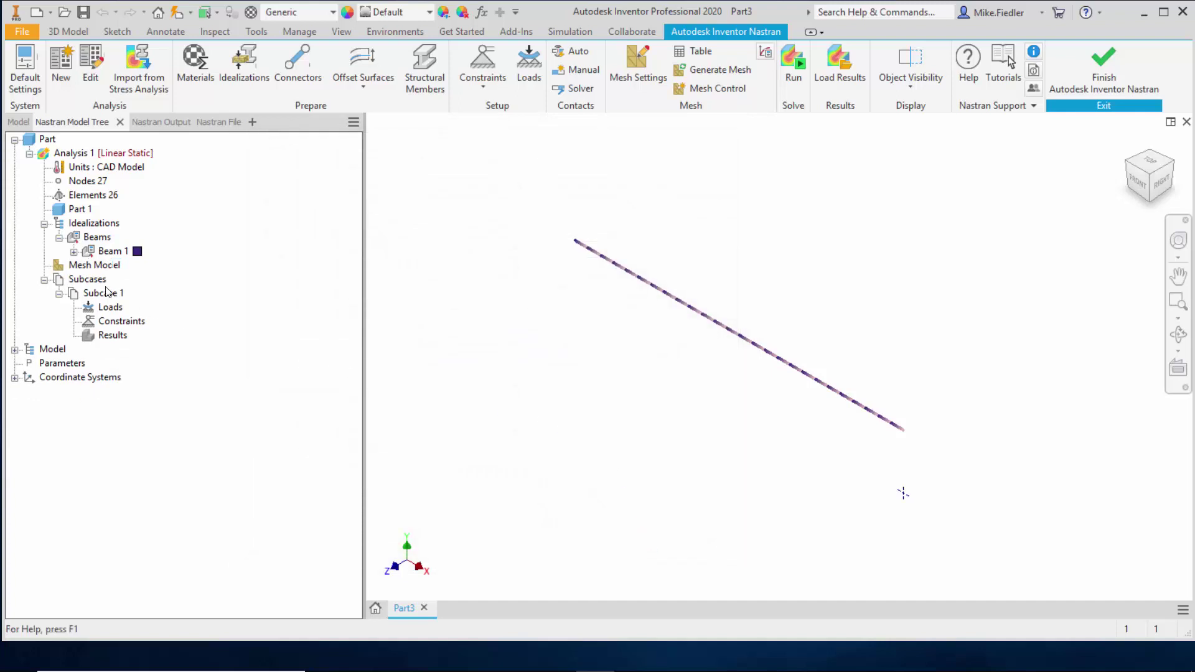
click(74, 252)
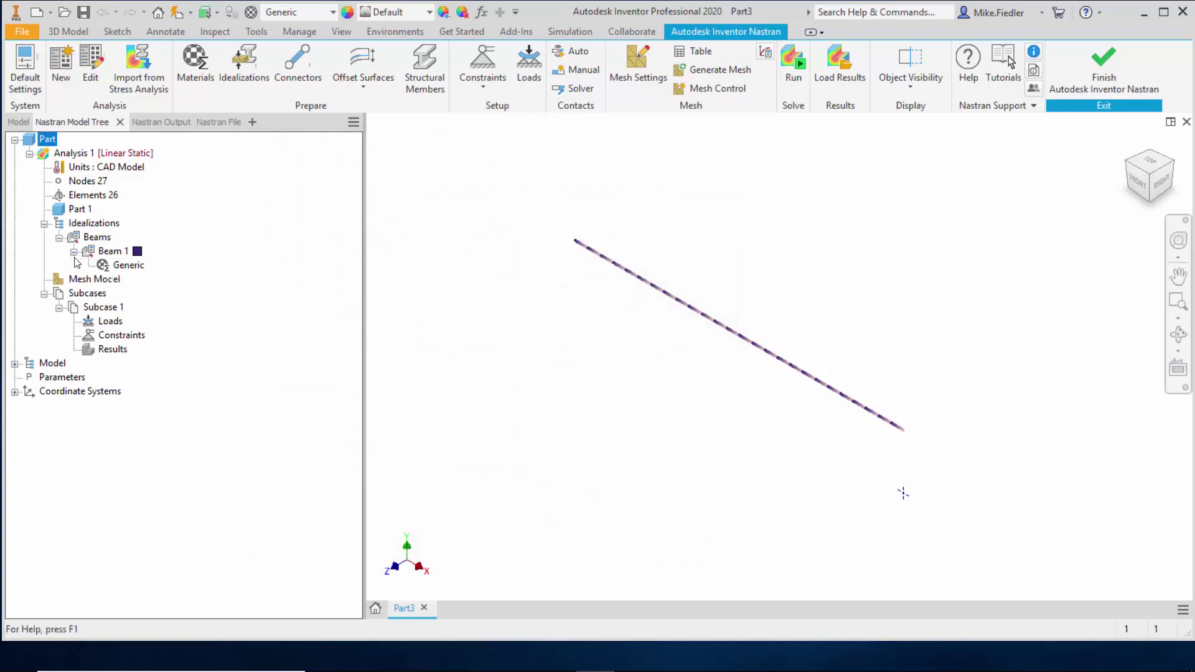
Display the cross section of the beam elements and inspect the beam's end.
right_click(97, 198)
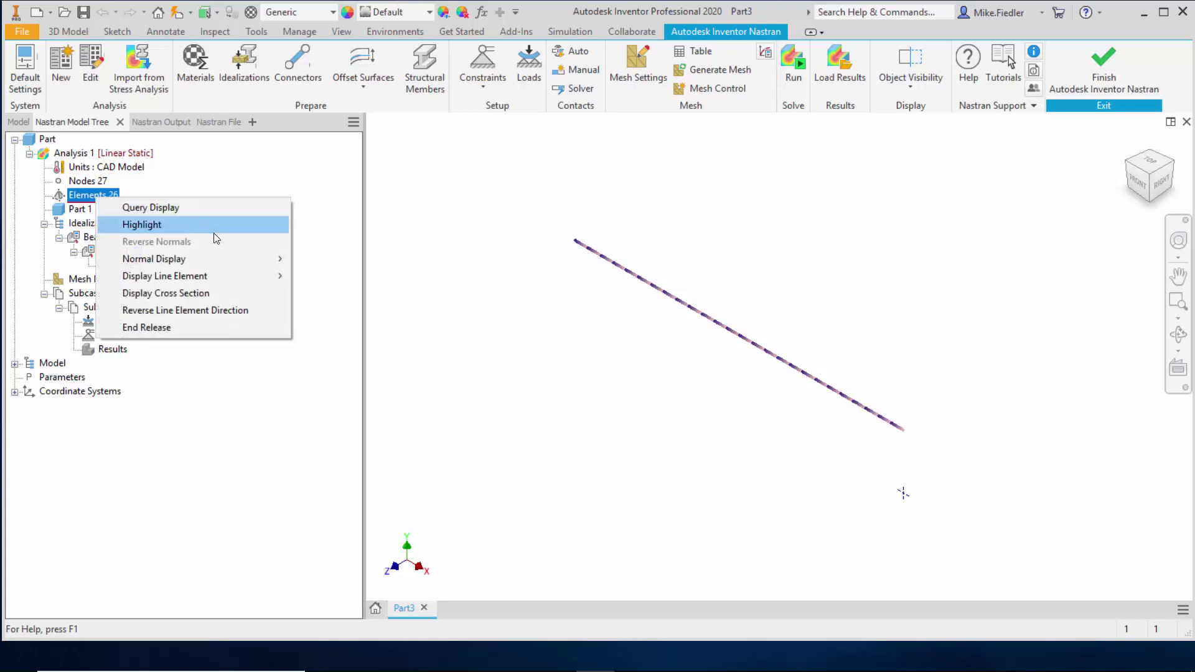
mouse_move(231, 276)
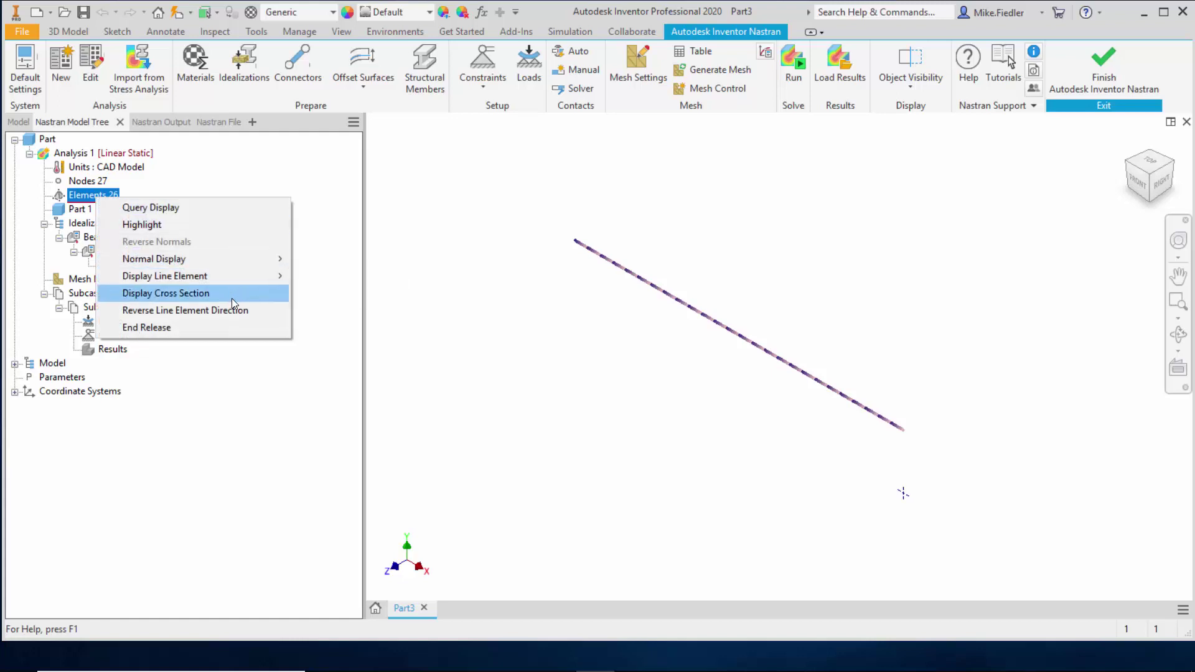
click(231, 299)
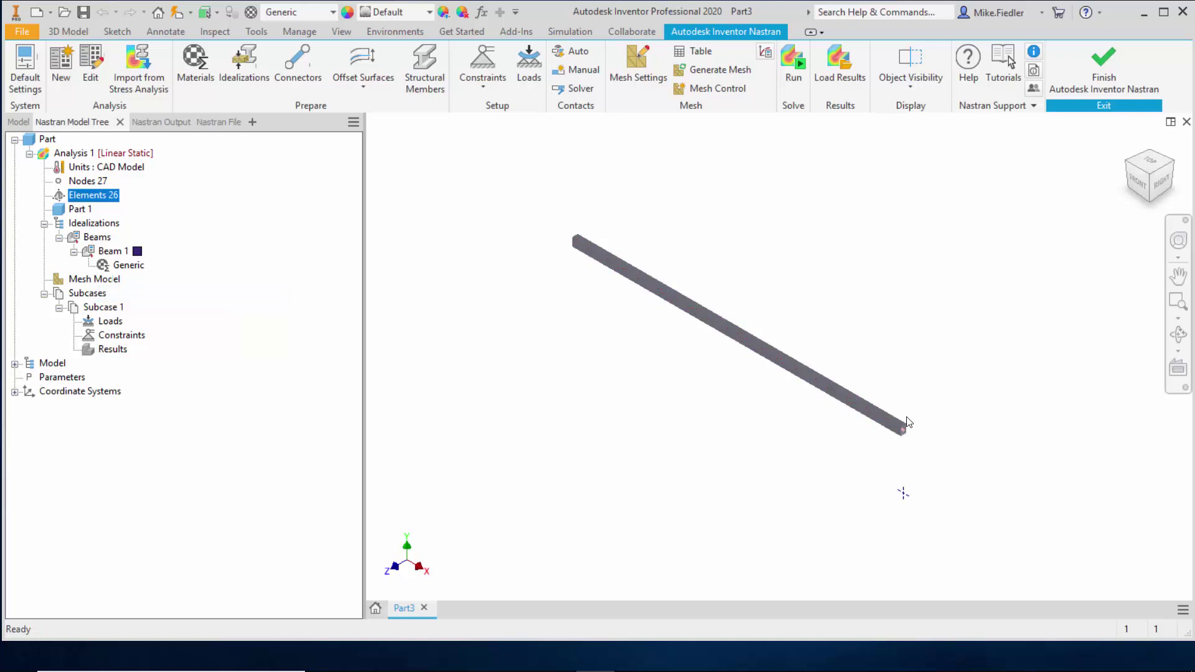
scroll(908, 422, up, 3)
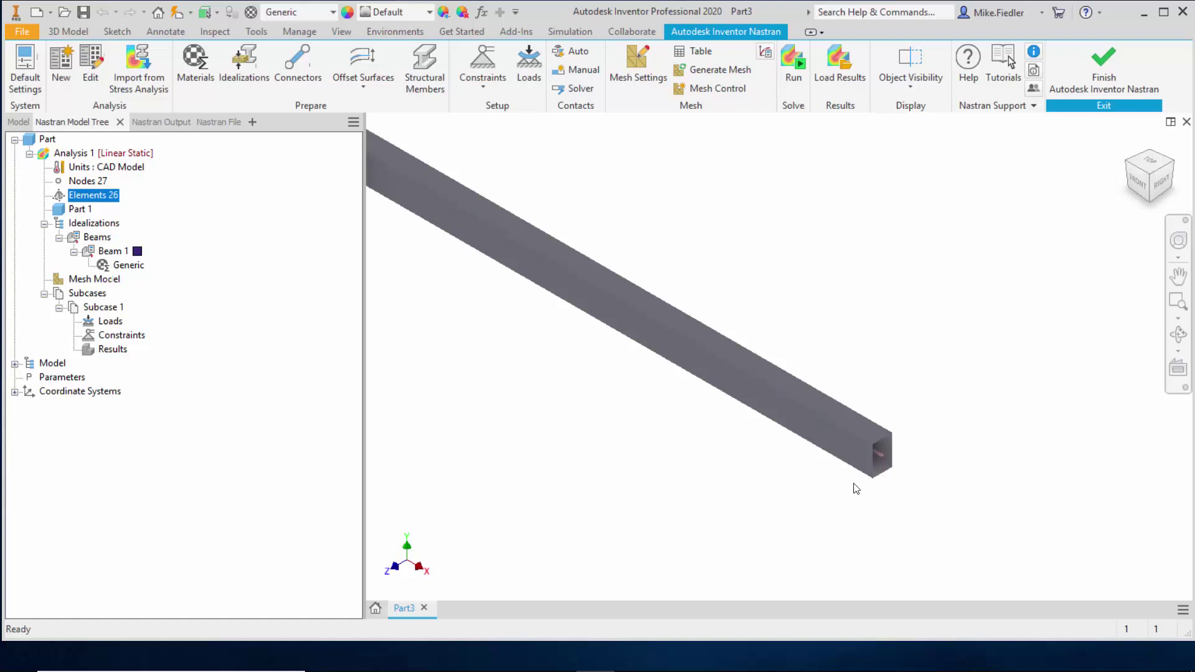
scroll(856, 489, down, 3)
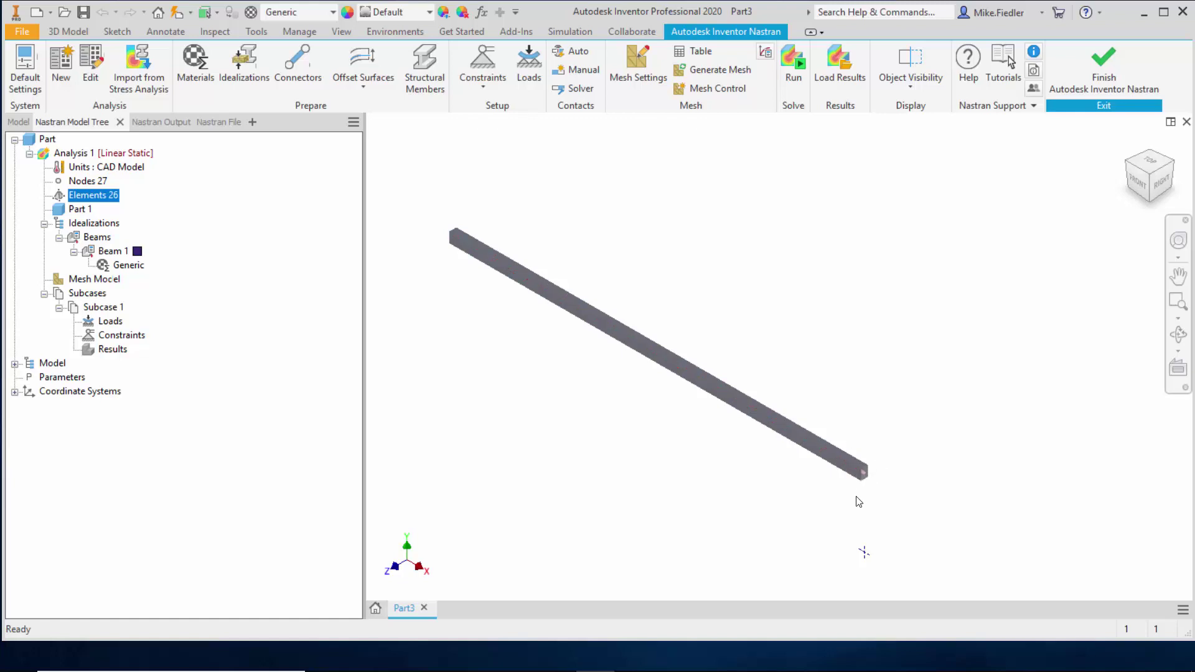
scroll(859, 502, down, 3)
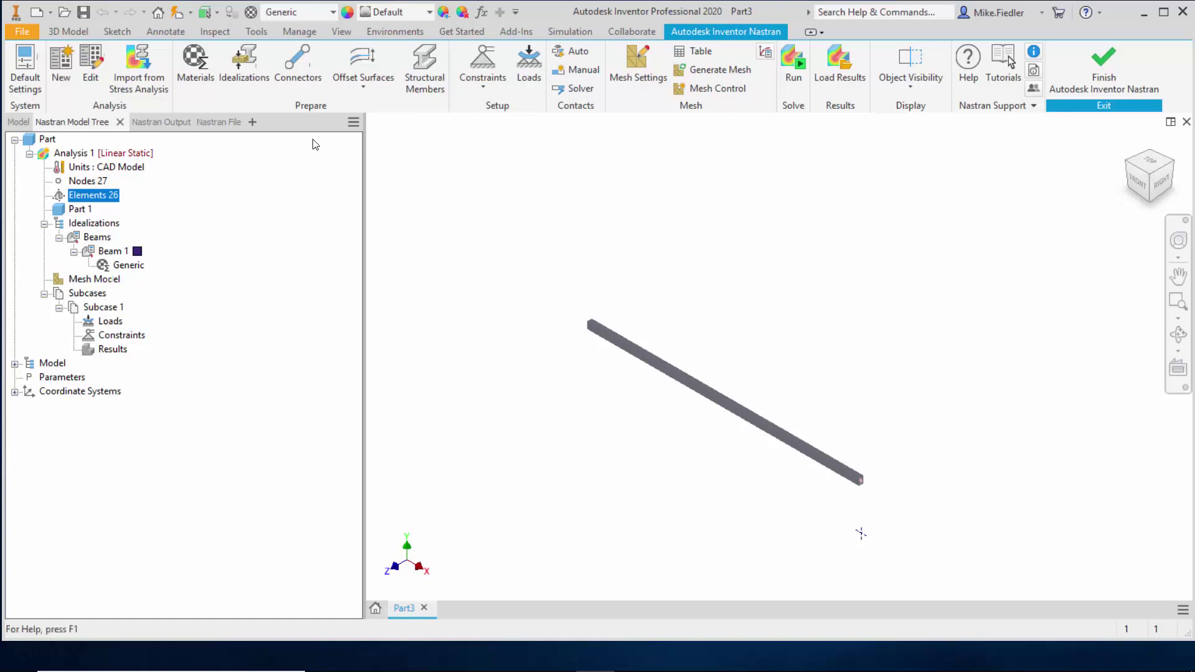
Start a Spring connector running from the beam's lower end to the separate point beneath it.
click(298, 78)
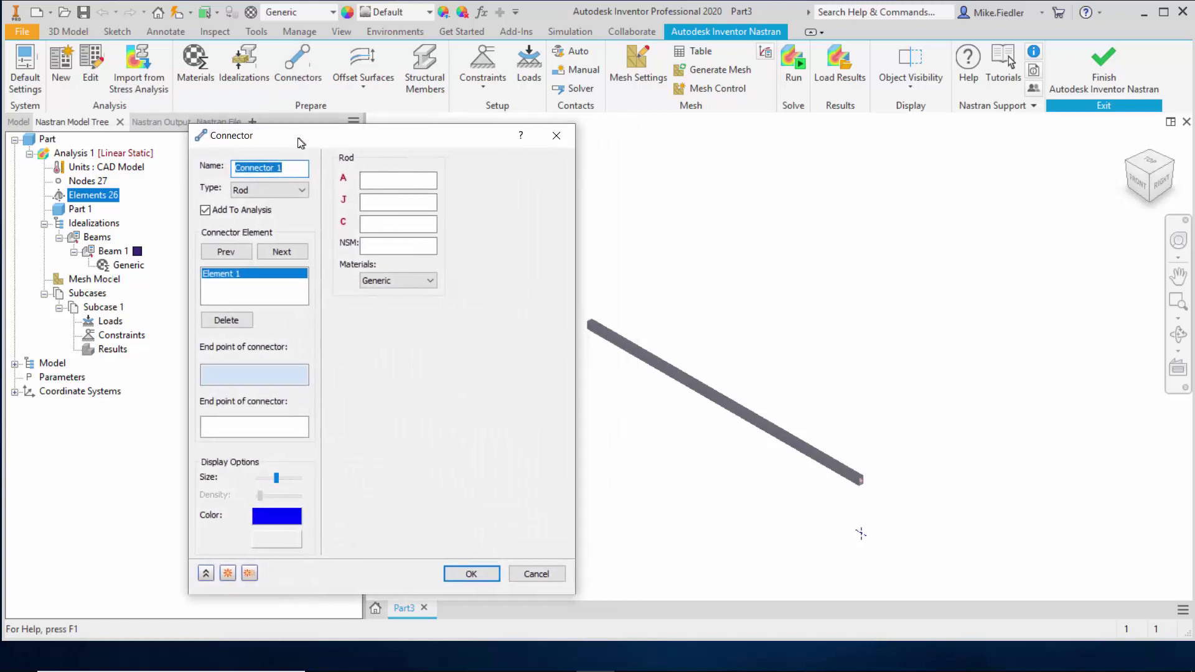
click(282, 190)
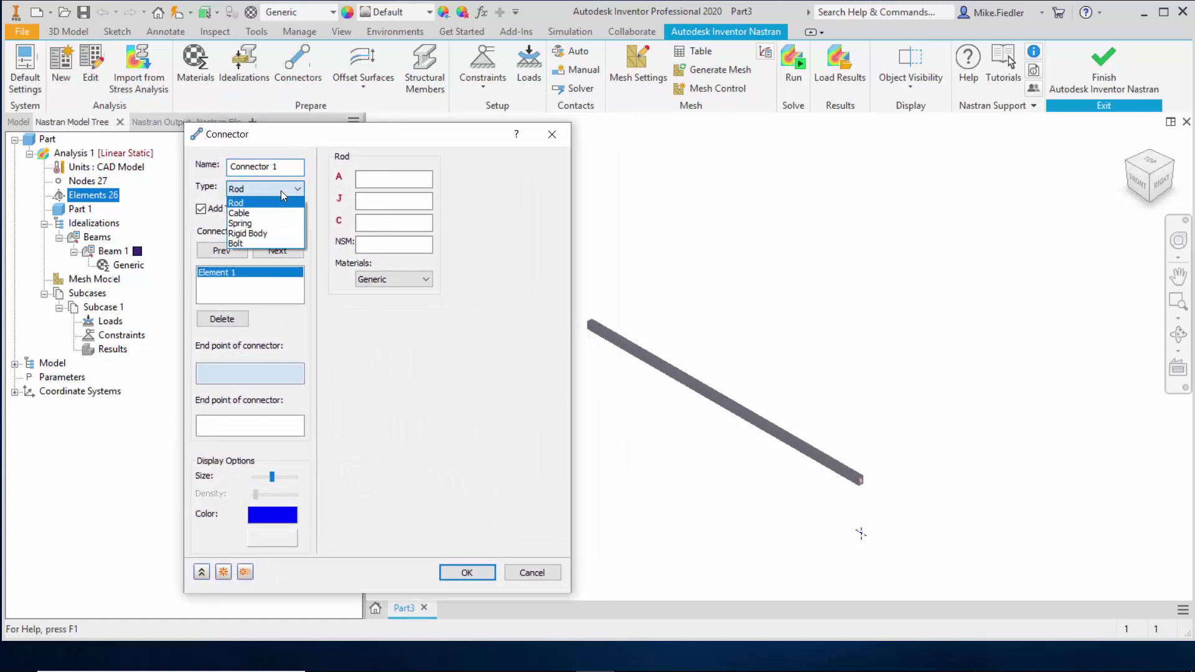
click(276, 225)
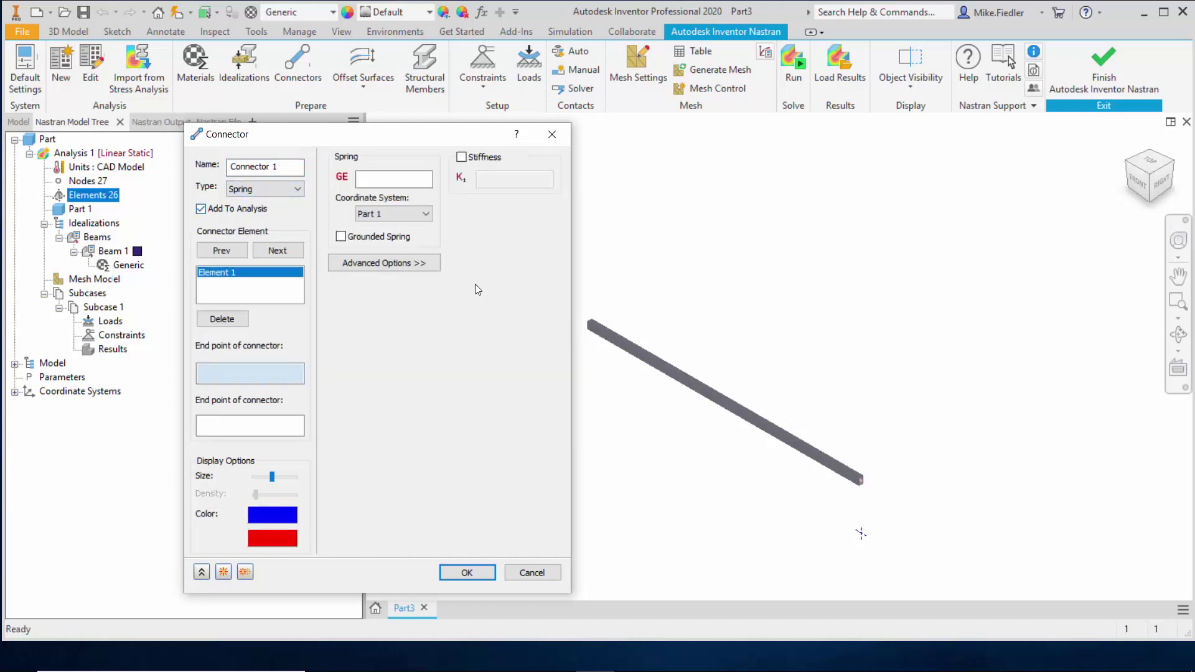
drag(397, 147, 465, 109)
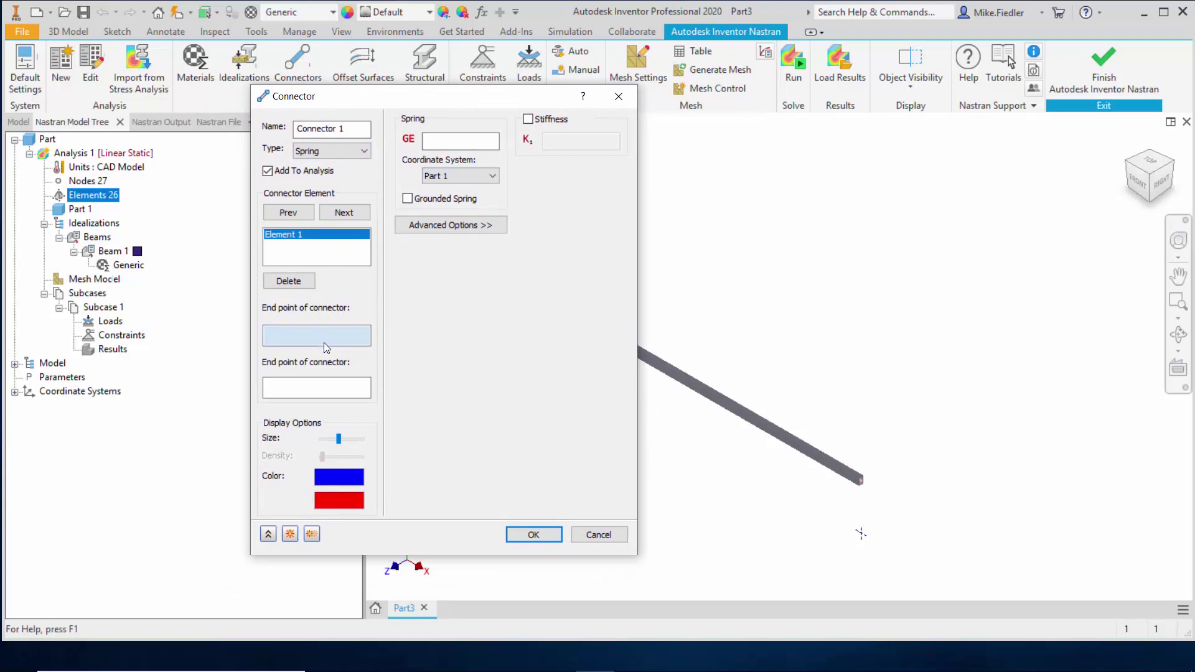
click(862, 484)
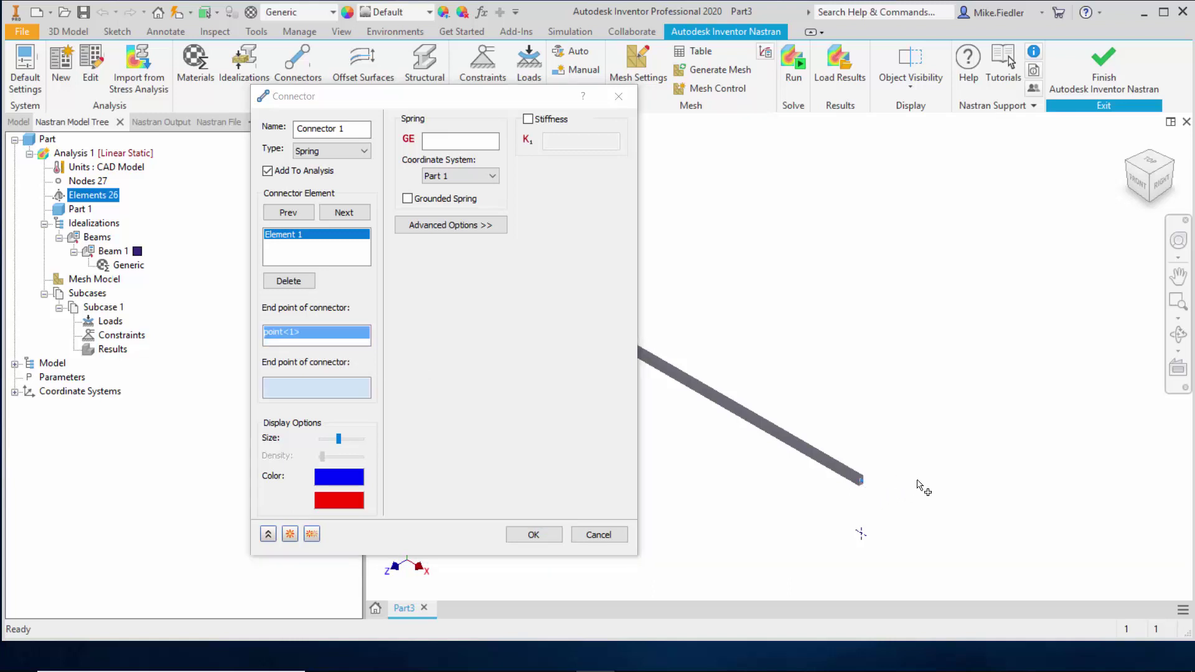
click(862, 535)
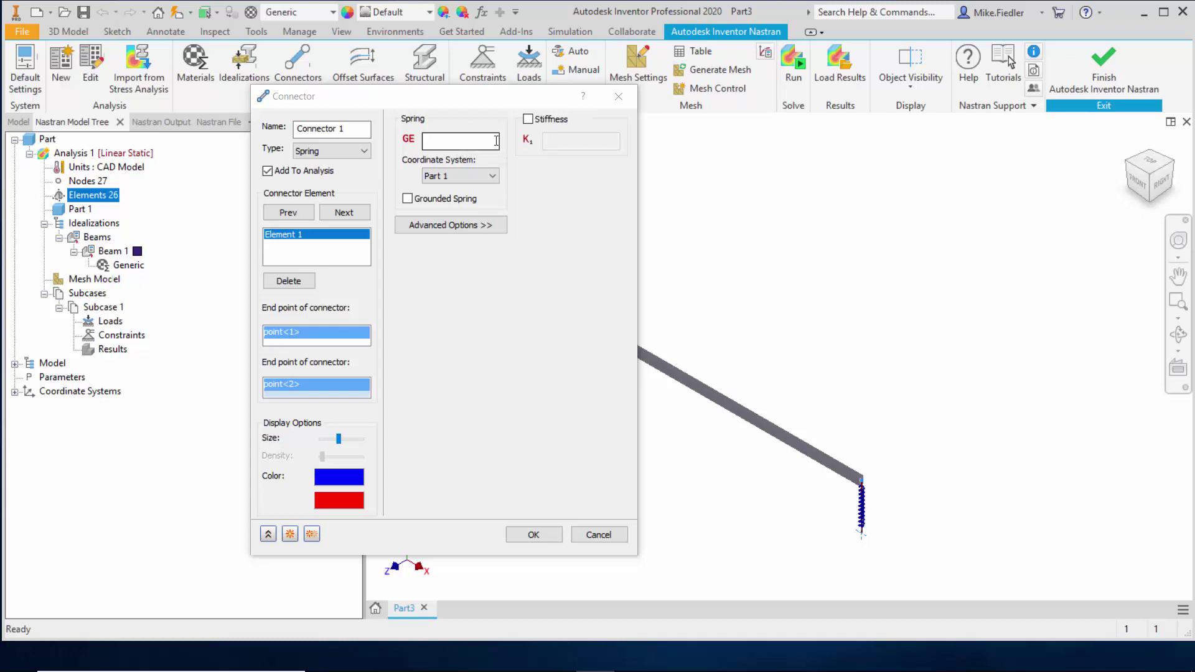
Enable stiffness for the spring connector with K1 set to 54 and create the connector.
click(529, 119)
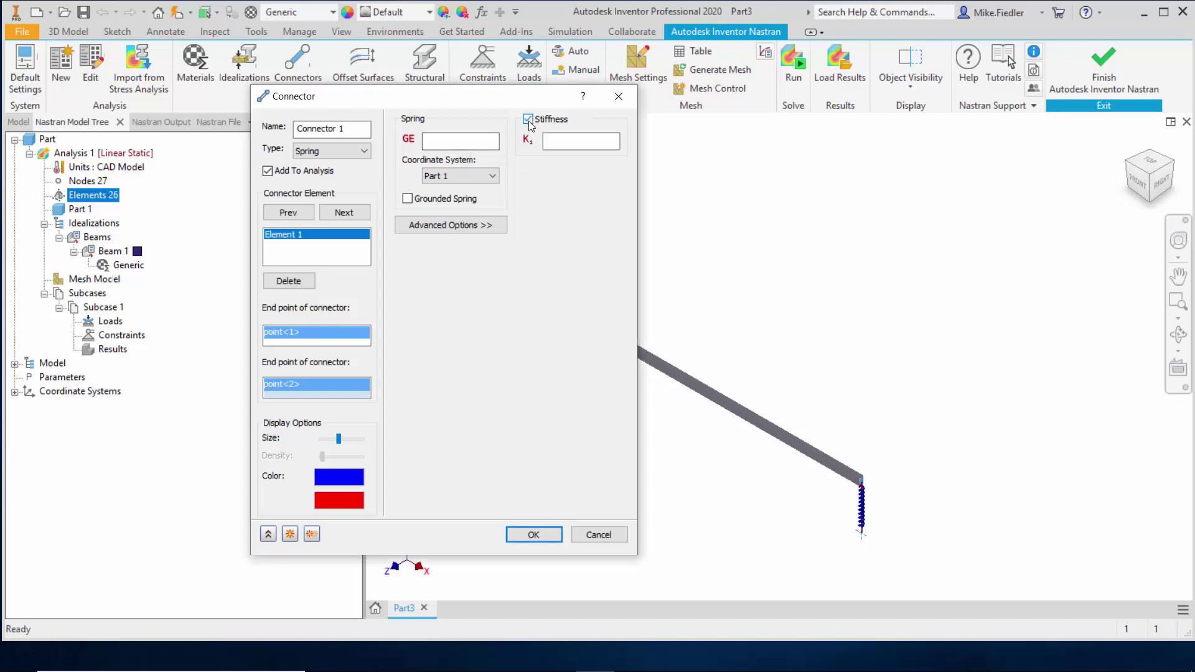
click(570, 142)
click(462, 226)
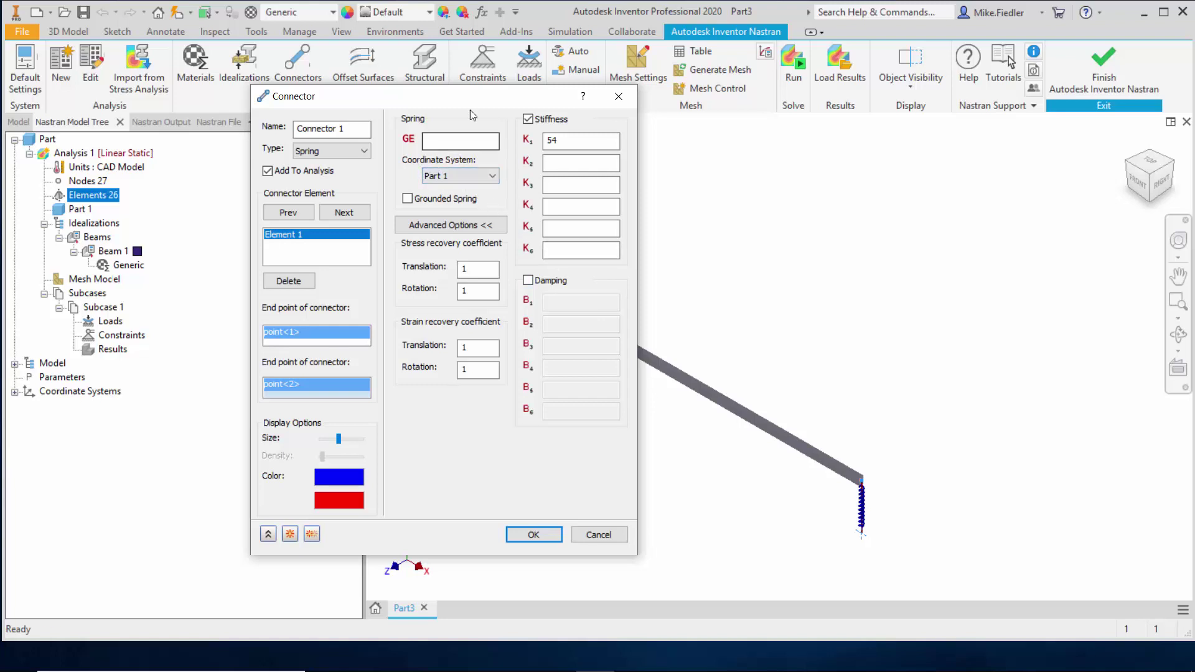
drag(482, 106, 343, 53)
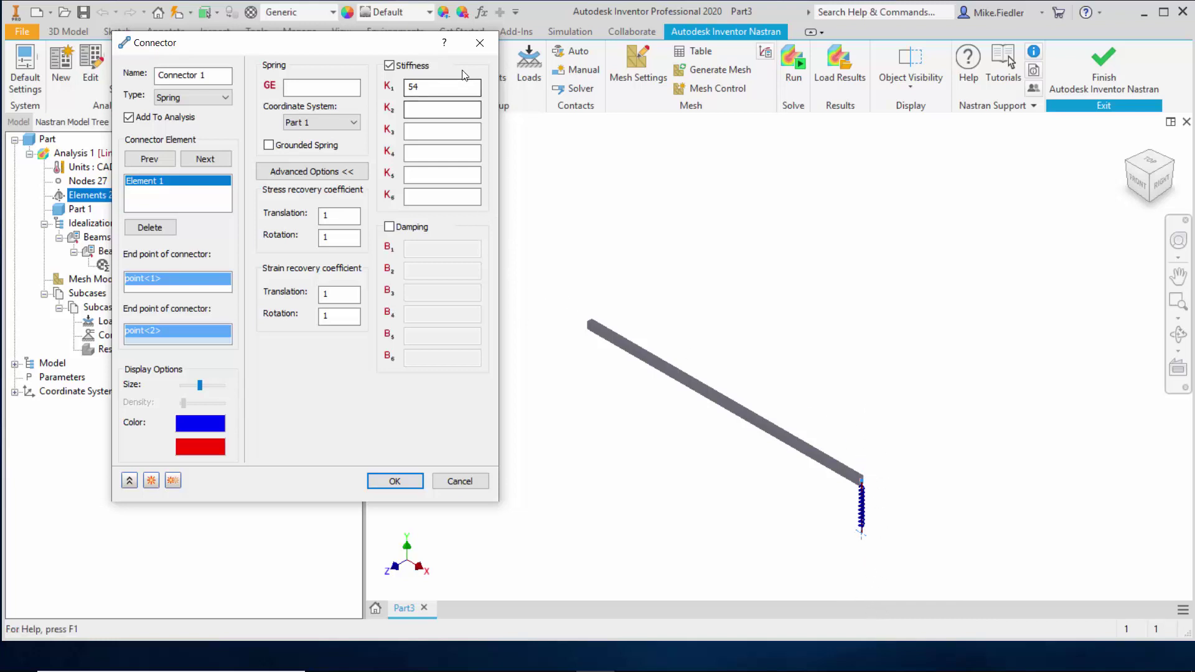
double_click(426, 87)
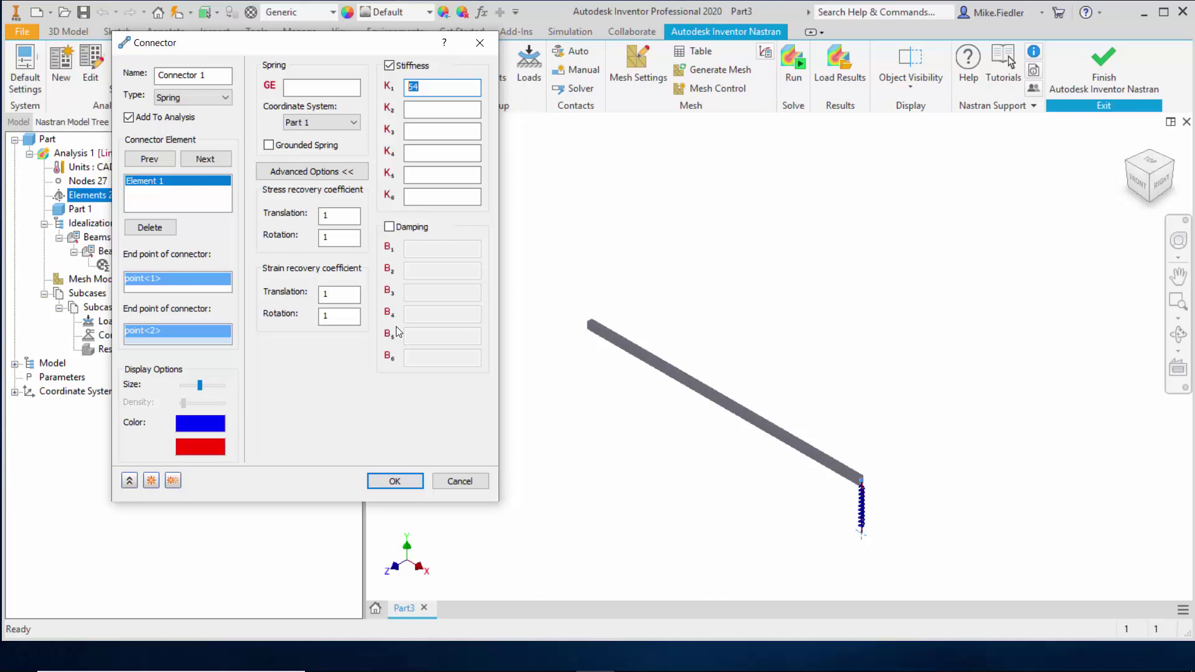
click(313, 171)
click(397, 482)
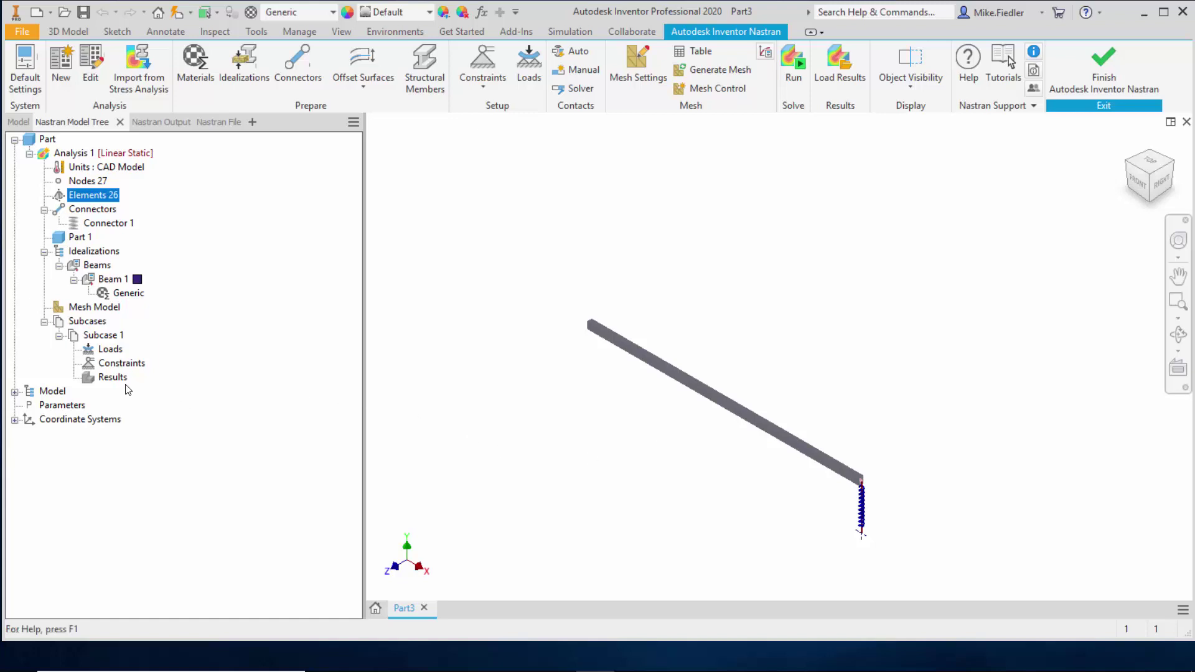
Start a Cartesian coordinate system named Spring with its origin at the beam end where the spring attaches.
right_click(63, 419)
click(105, 431)
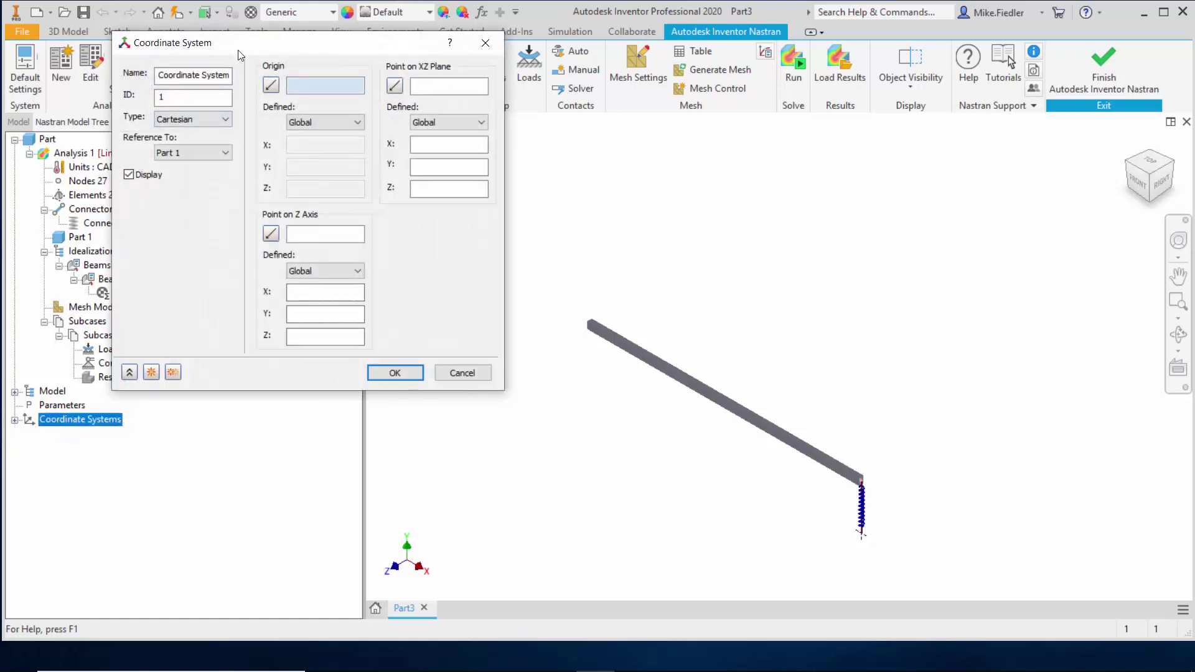
drag(238, 55, 236, 129)
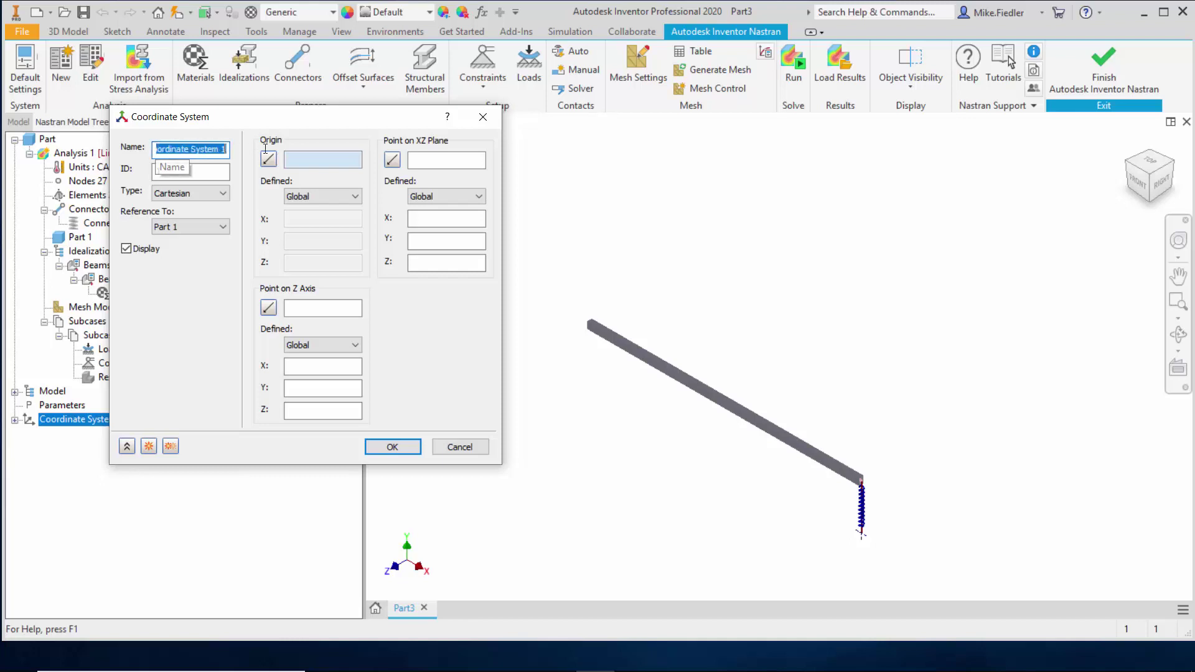
text(Spring)
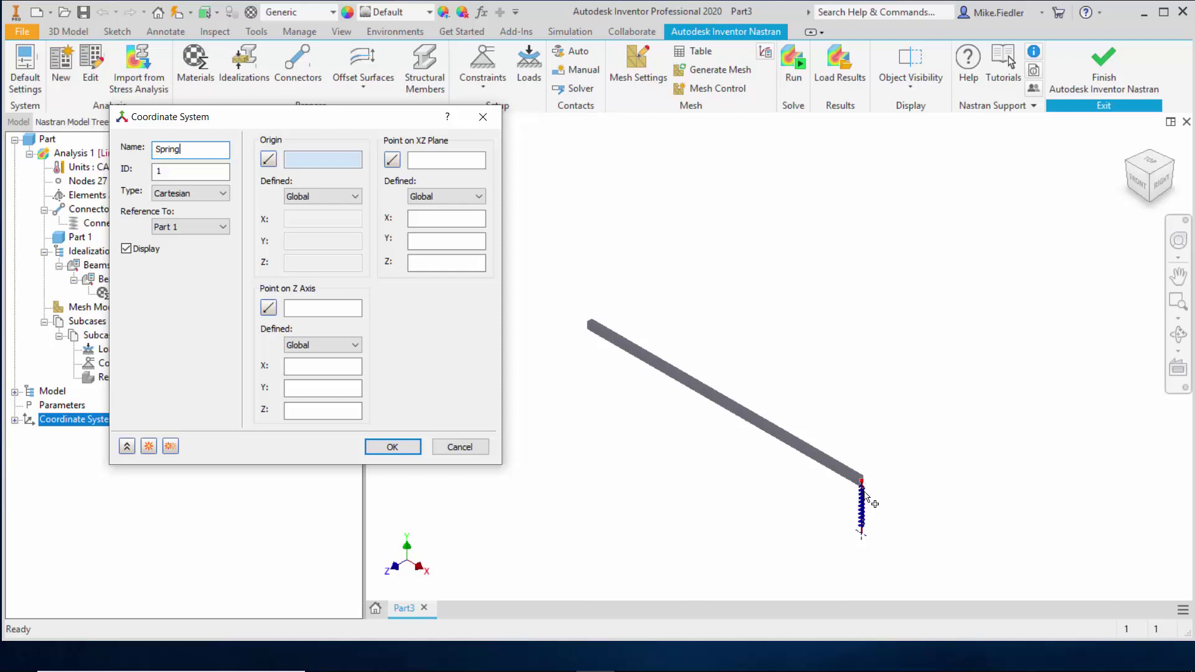
click(862, 484)
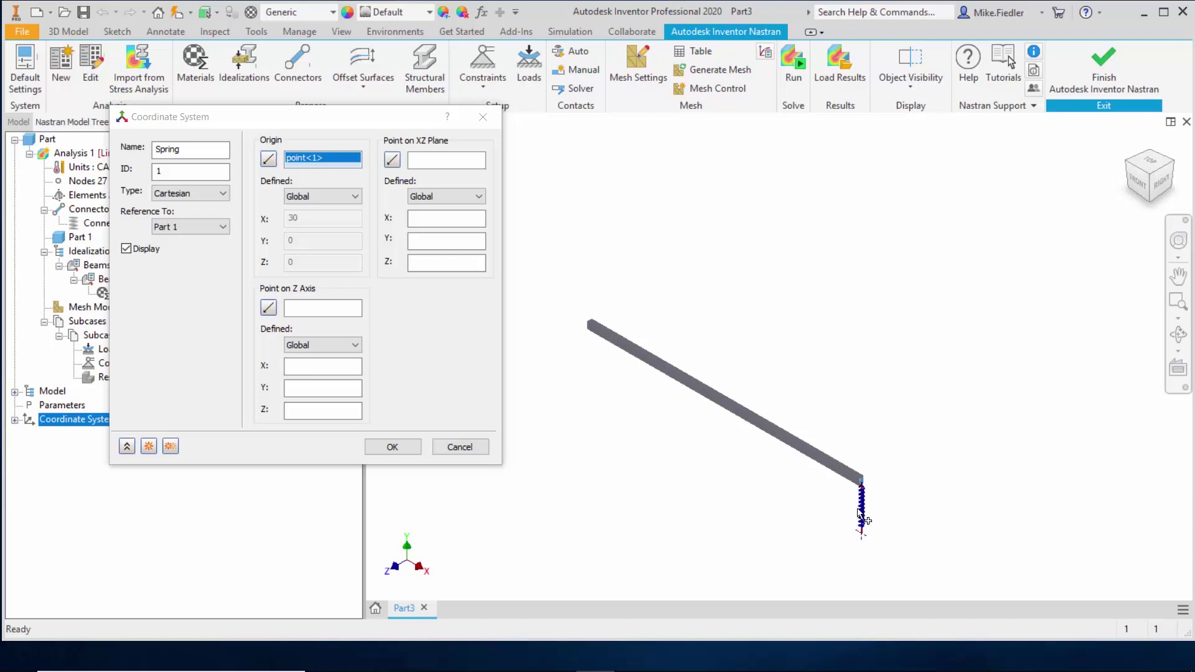
Define the XZ plane by the spring's lower point and the Z axis by the beam's far end, then create the coordinate system.
click(393, 161)
click(394, 161)
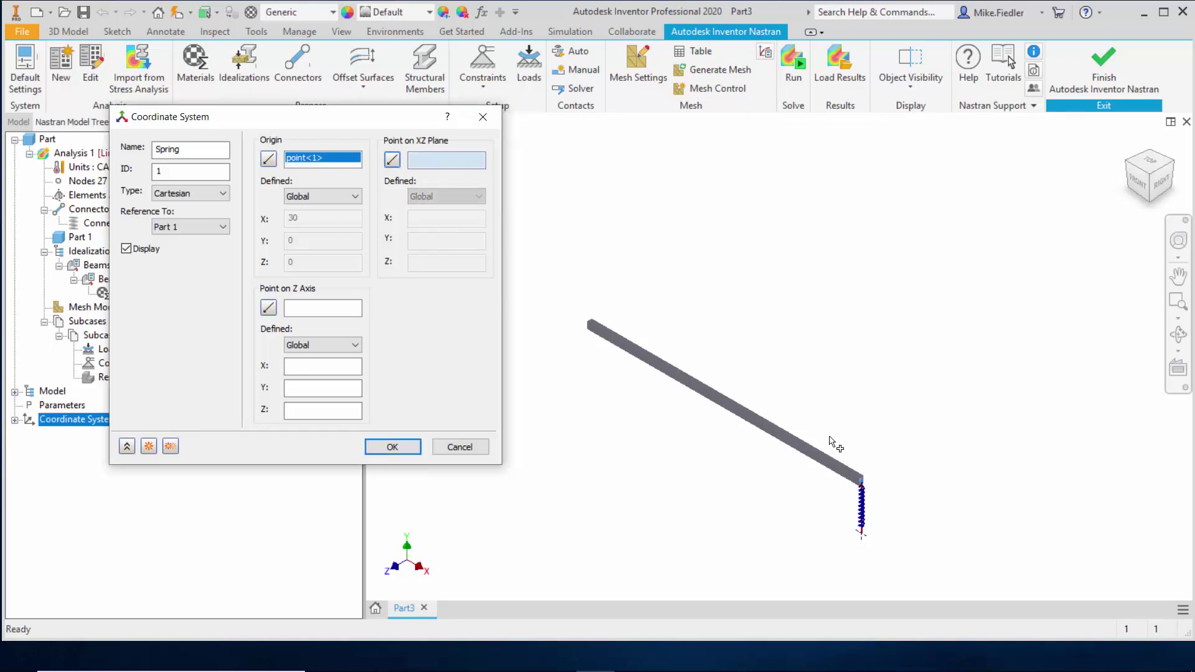
click(862, 536)
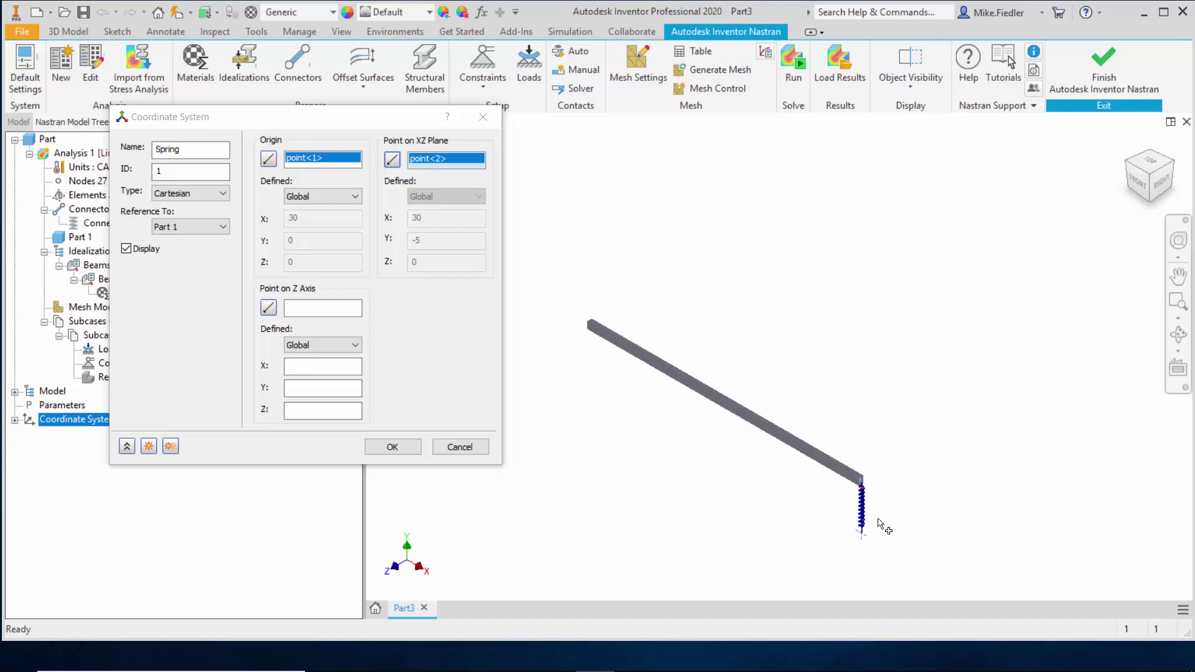
click(269, 308)
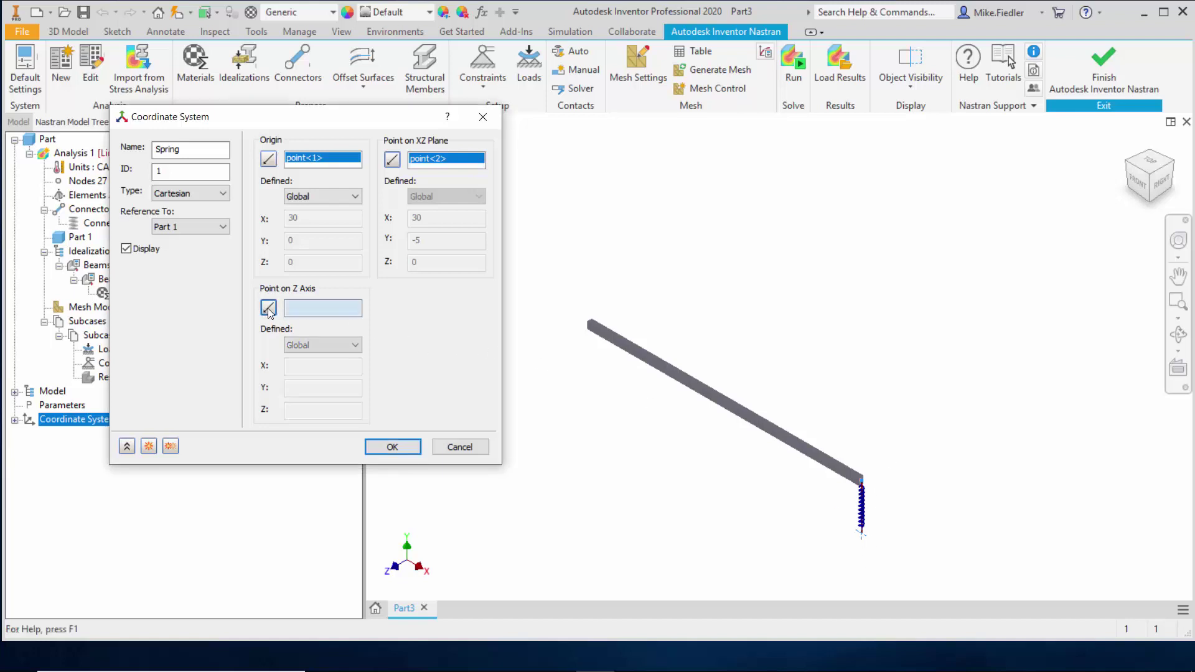
click(591, 328)
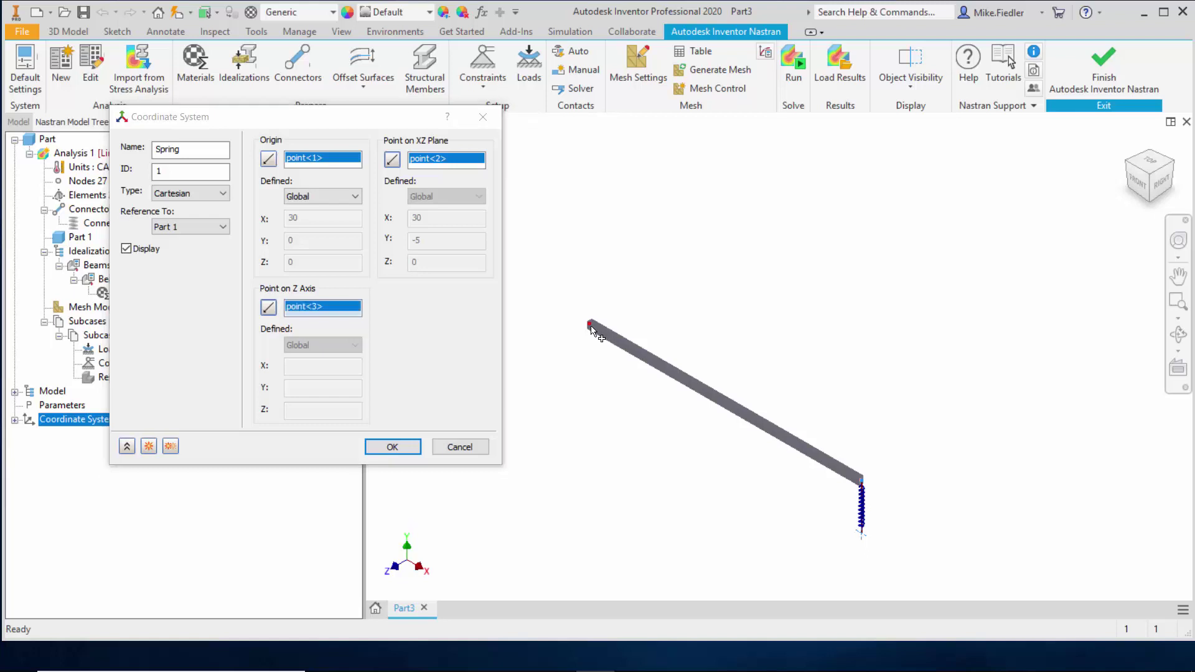
scroll(865, 519, up, 8)
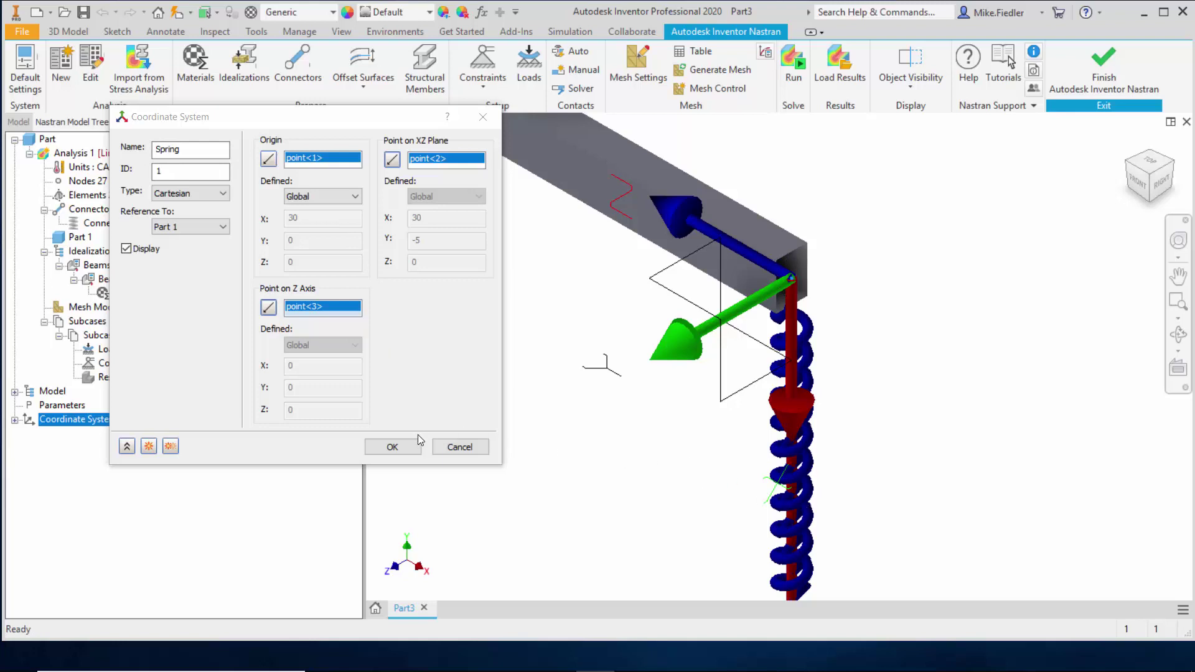
click(391, 446)
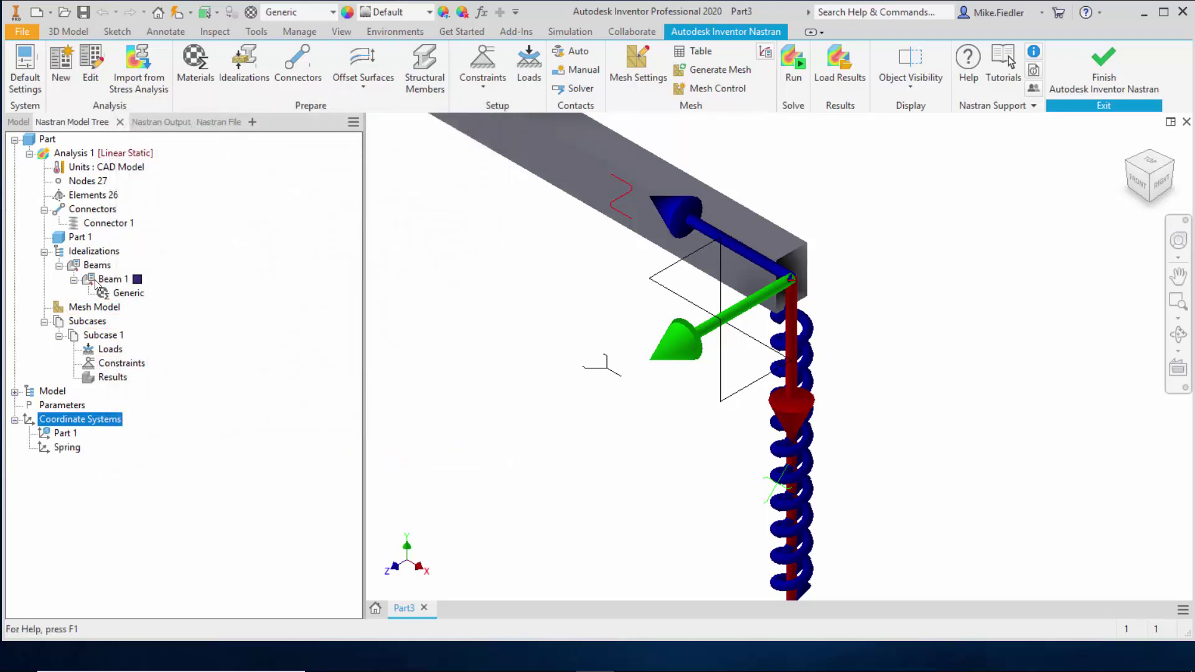
Change the spring connector's coordinate system to Spring and apply the edit.
right_click(112, 230)
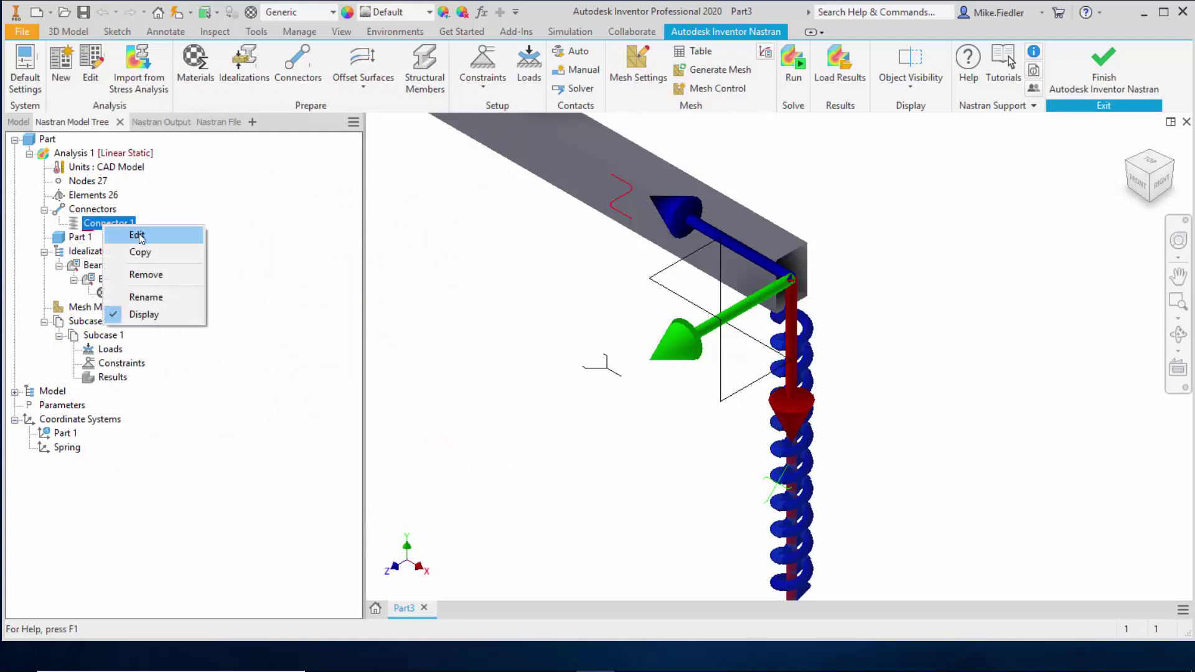
click(138, 235)
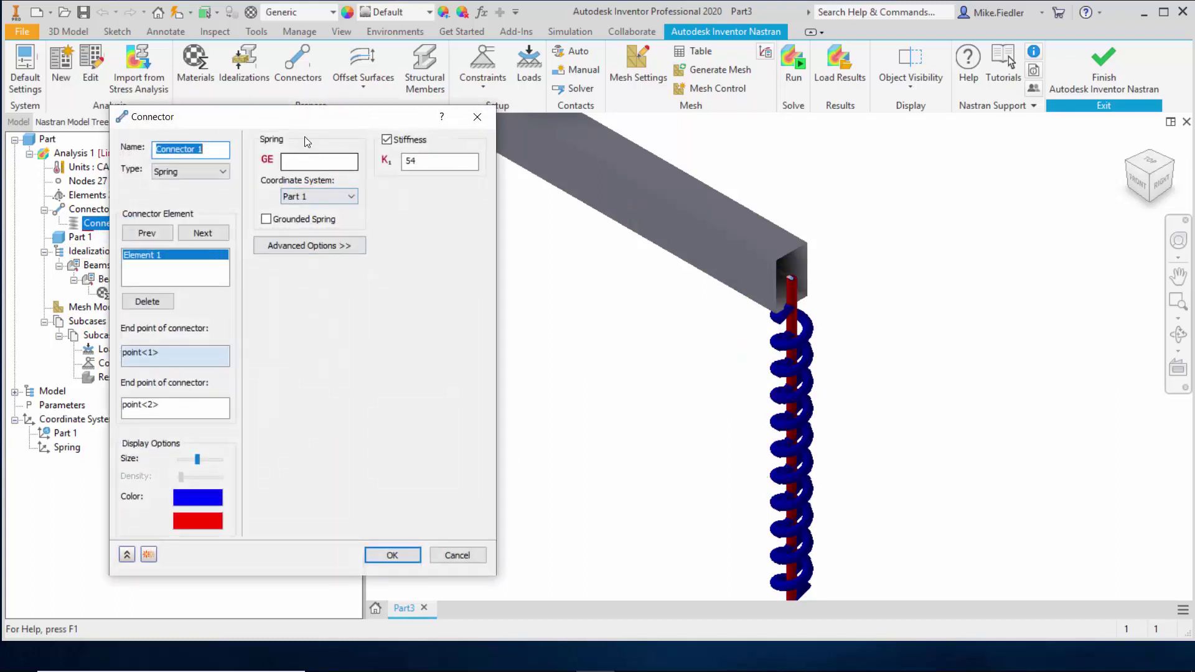
drag(312, 125, 450, 145)
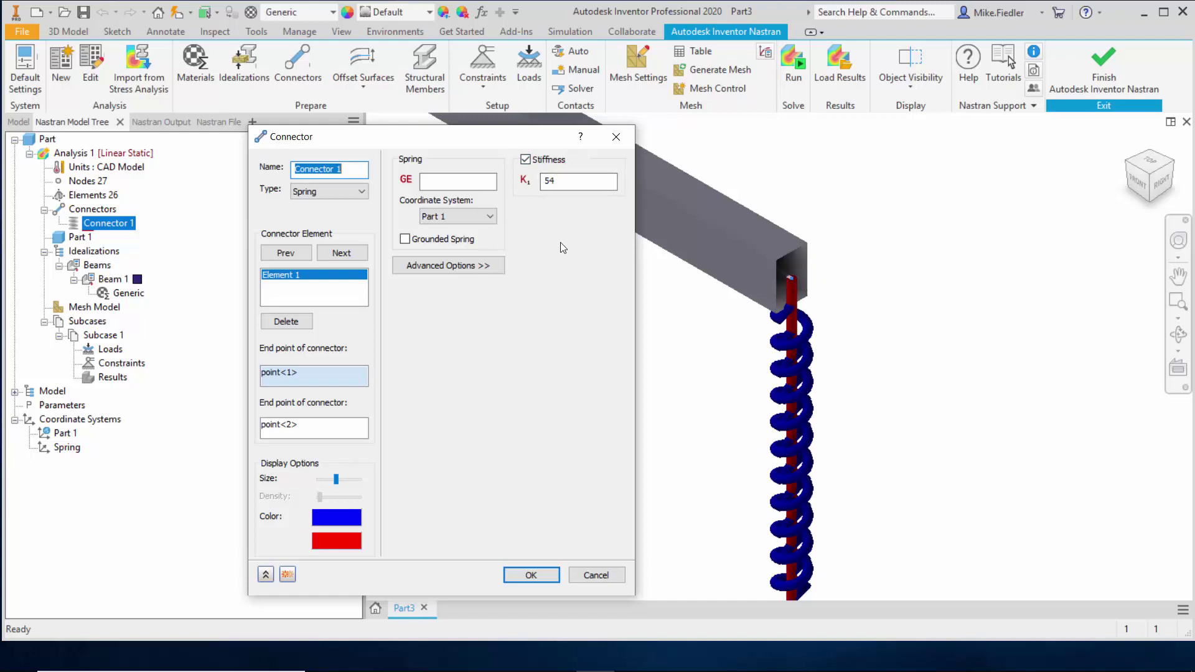
click(472, 216)
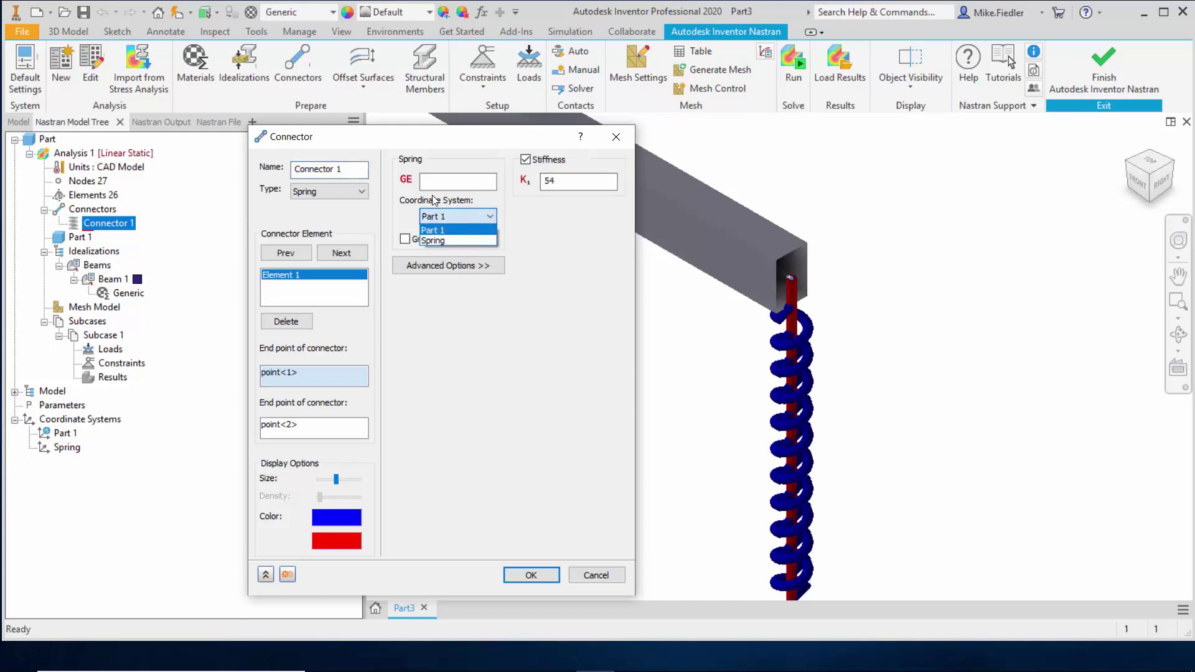
click(465, 241)
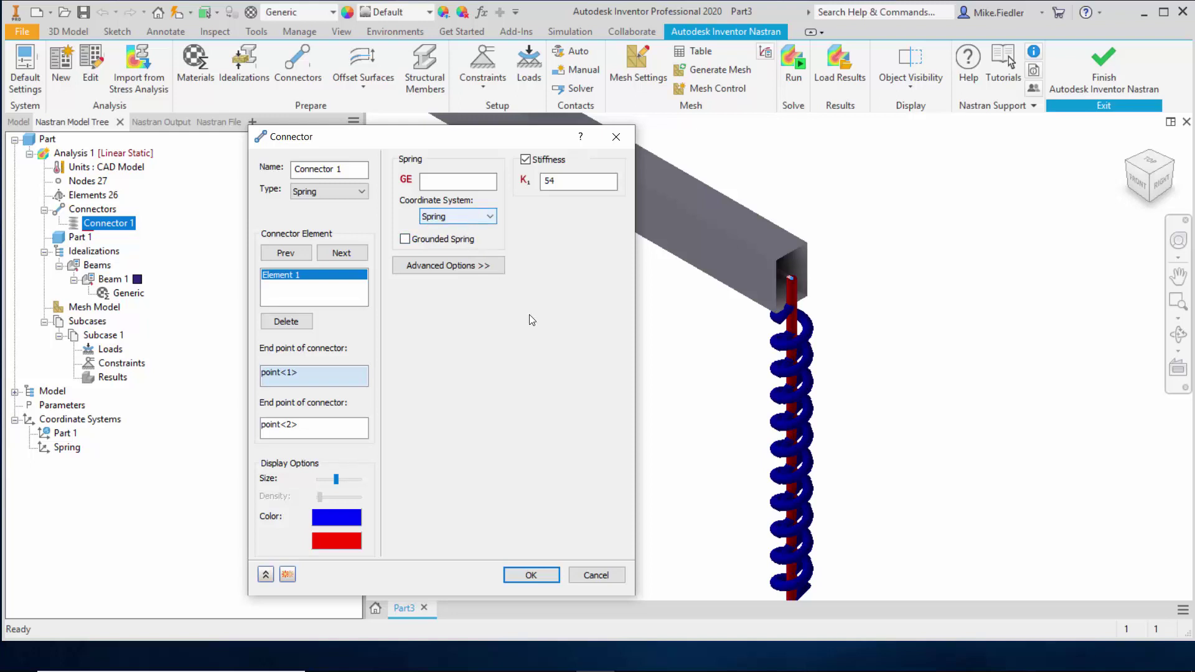
click(531, 575)
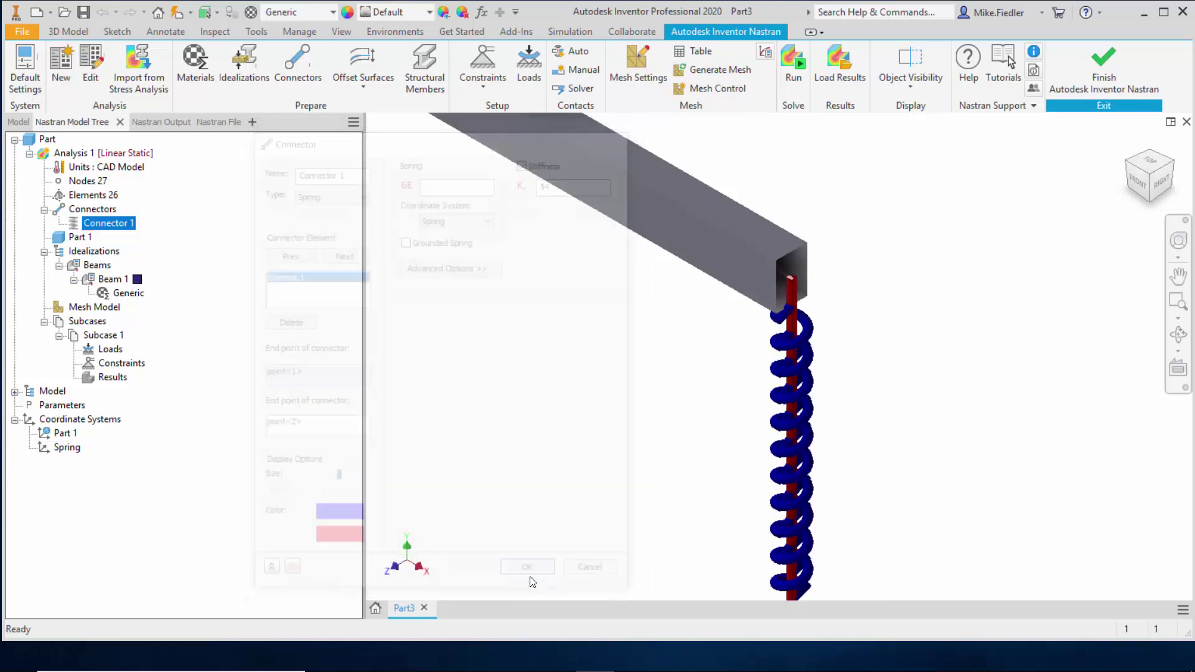
Create a structural constraint named Fixed, with all degrees of freedom fixed, on the beam's far end and the spring's lower point.
scroll(659, 504, down, 2)
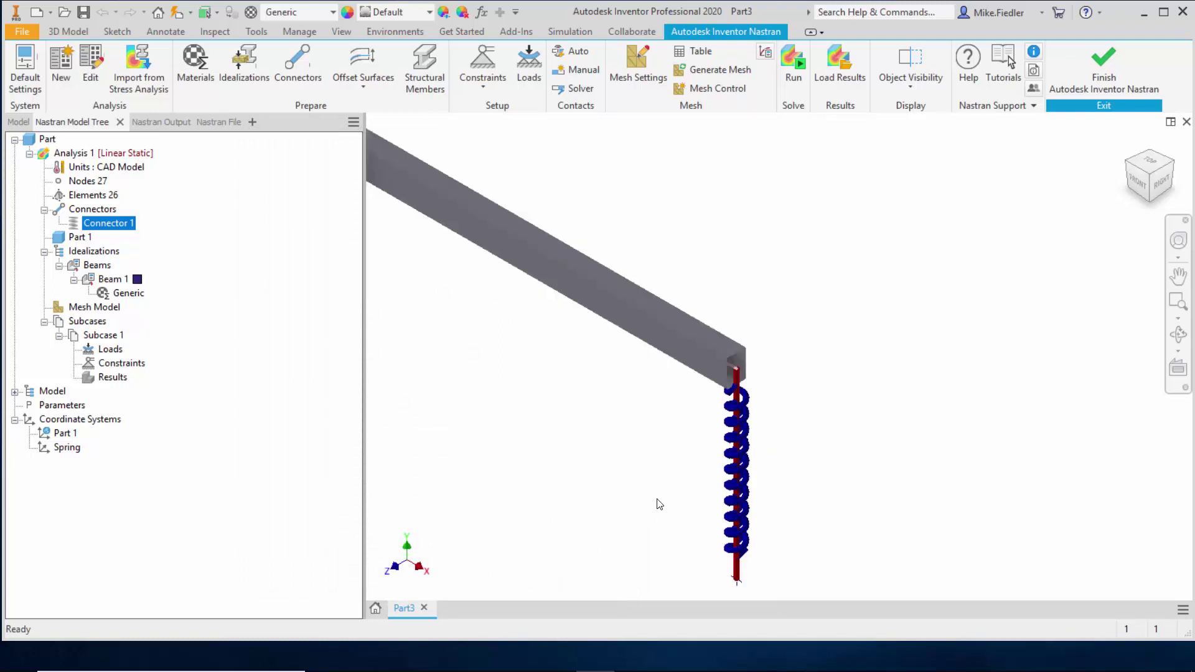
scroll(659, 504, down, 3)
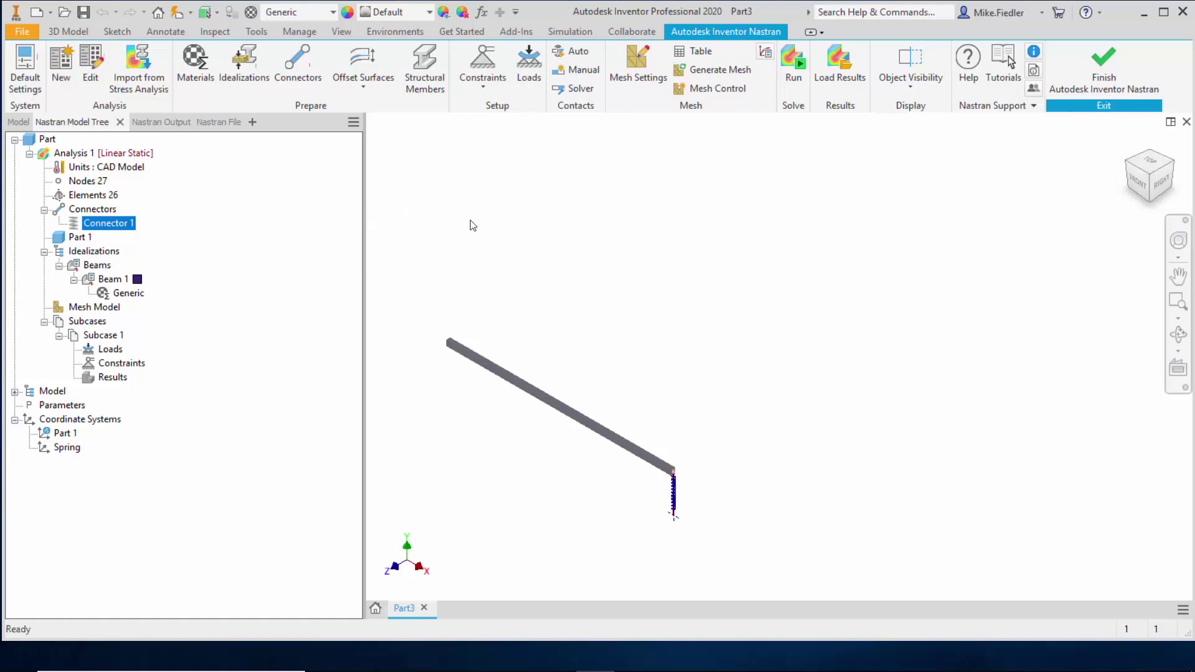
click(485, 59)
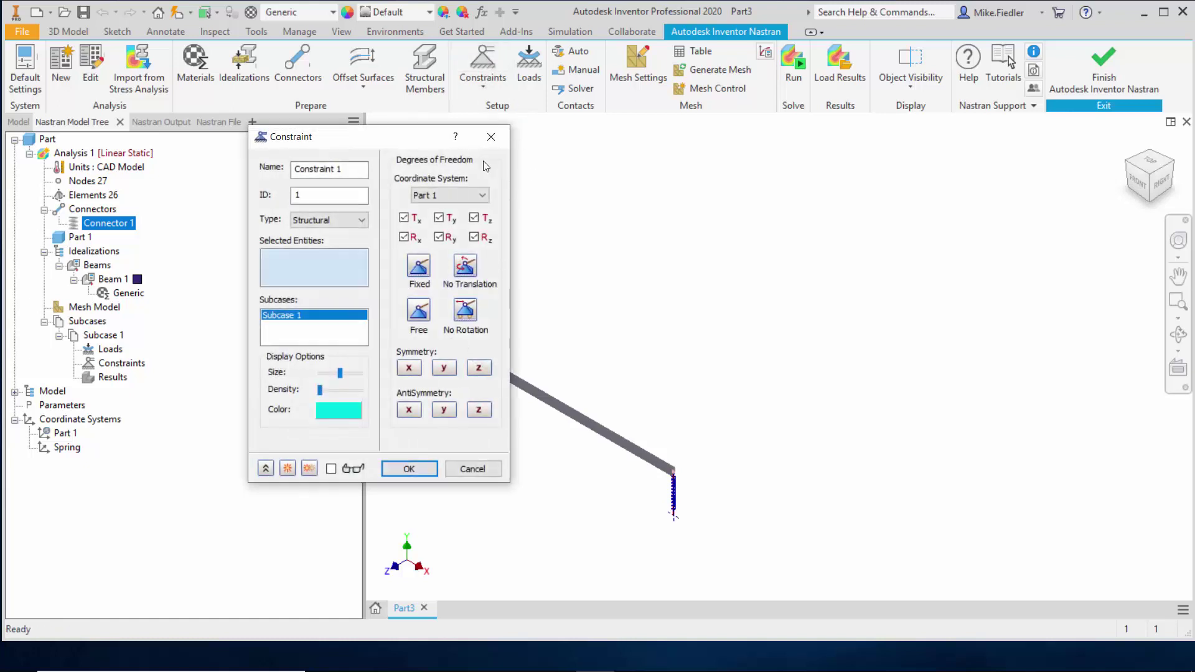
drag(418, 132, 907, 141)
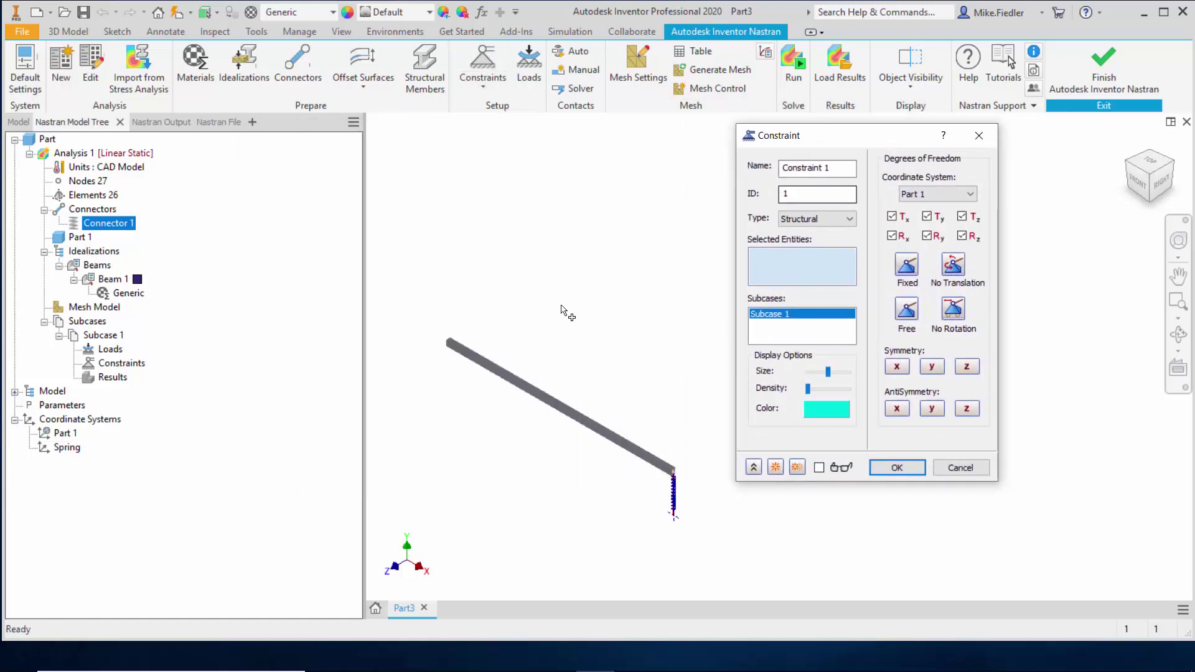
click(449, 343)
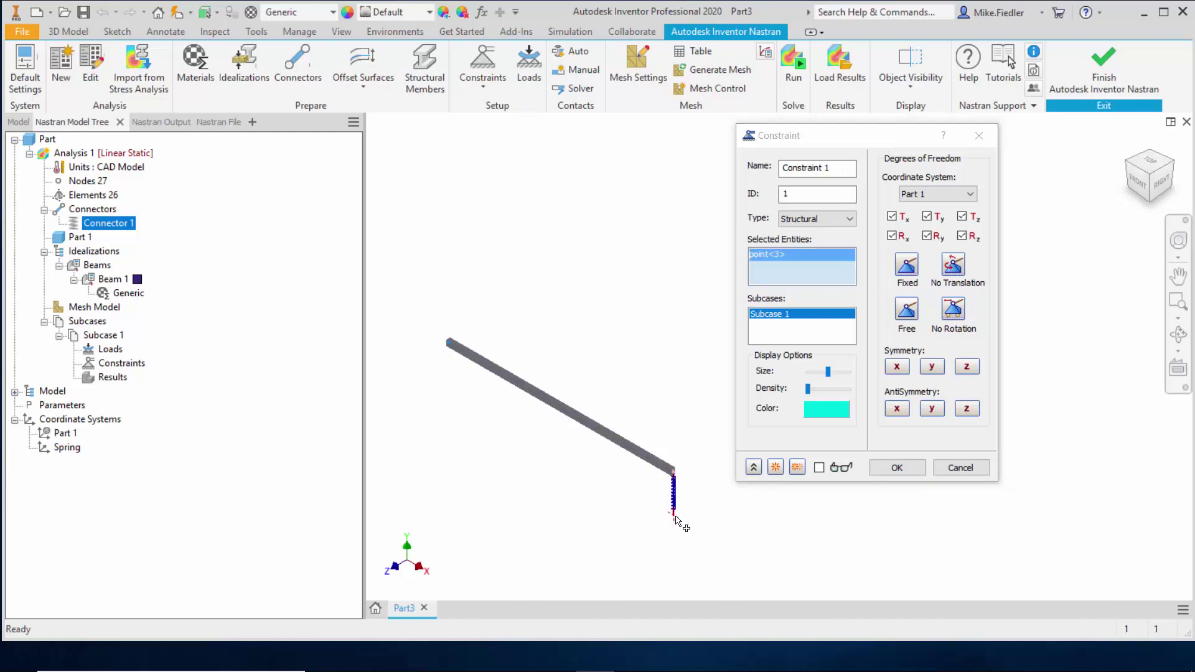
click(675, 515)
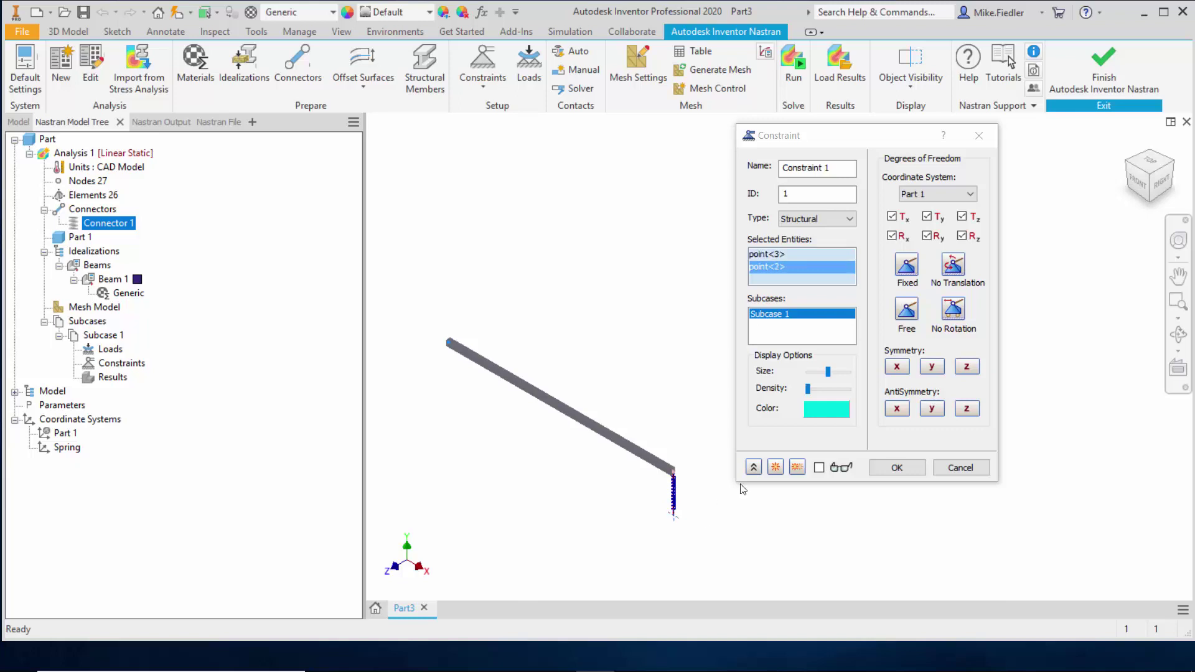
click(851, 191)
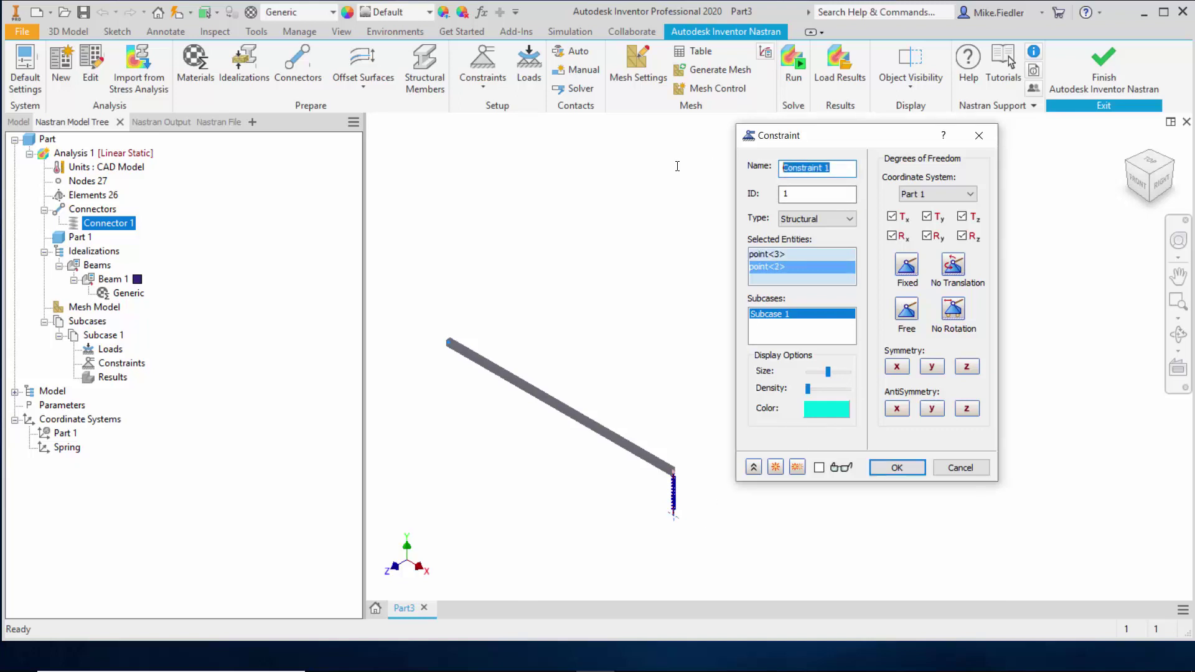
text(Fixed)
click(897, 468)
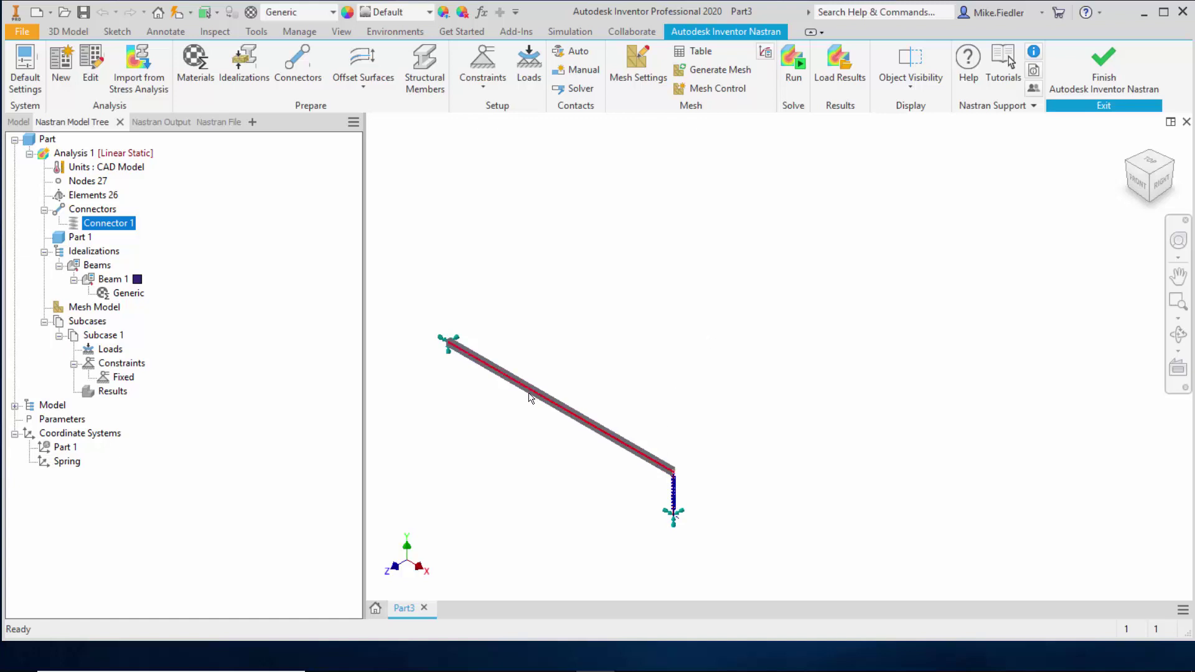
Apply a distributed force load to the beam line with an Fy magnitude of -5 lbf/in.
click(535, 67)
drag(200, 12, 935, 114)
click(835, 190)
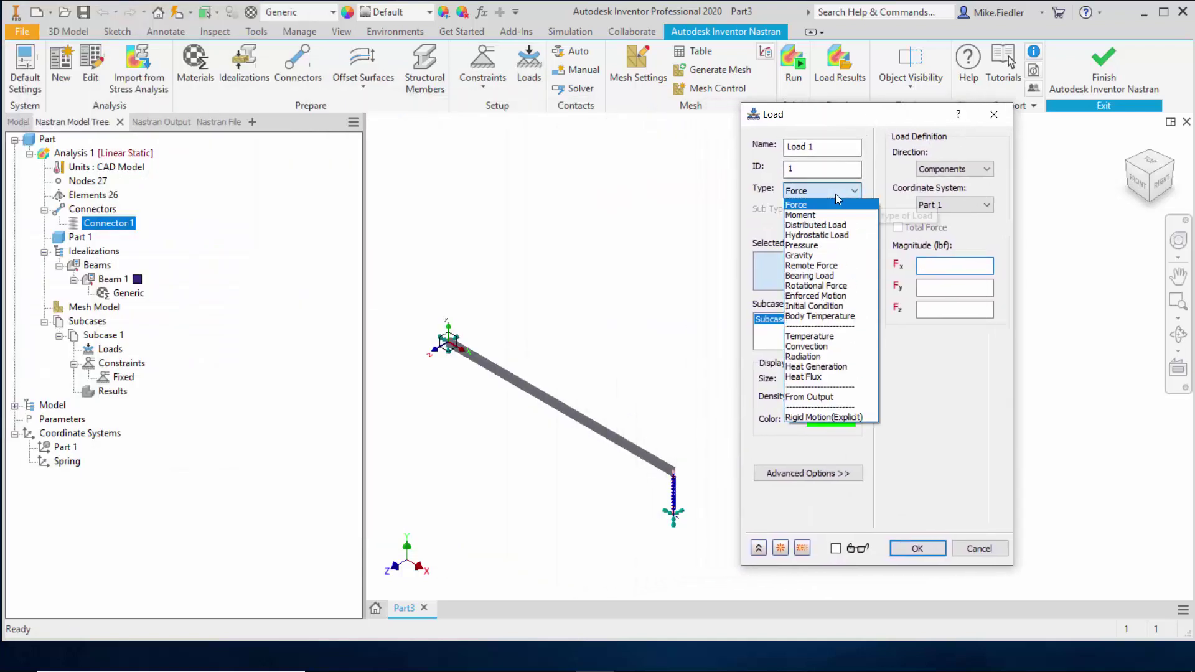
click(842, 226)
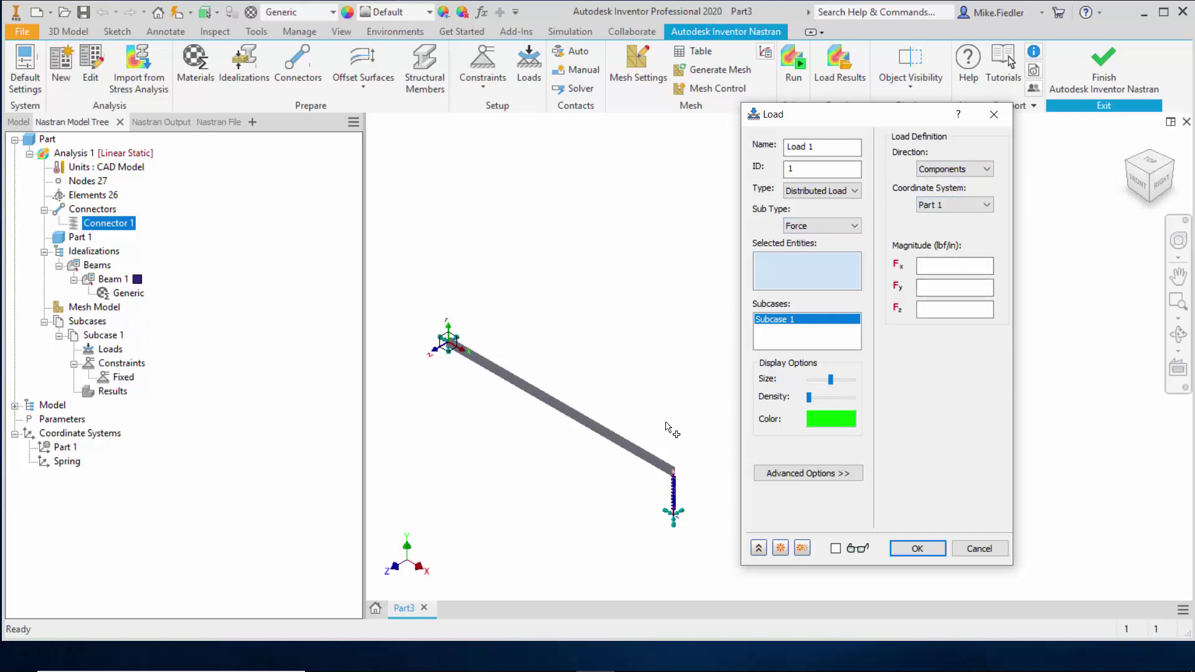
click(958, 285)
click(925, 549)
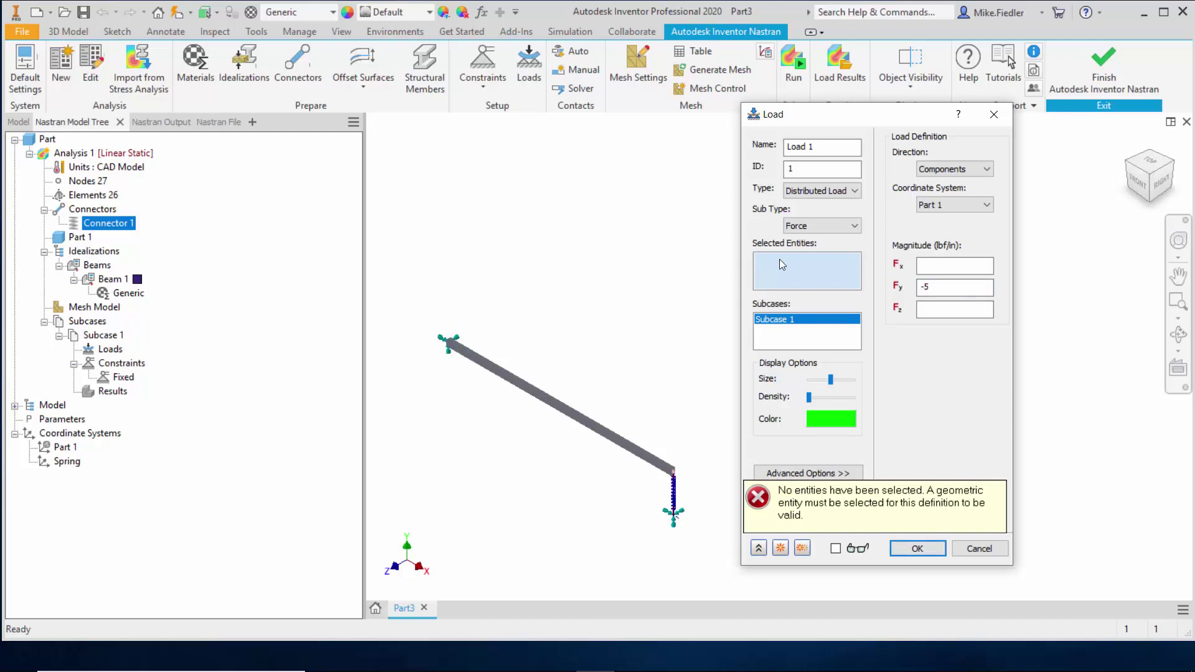
click(557, 406)
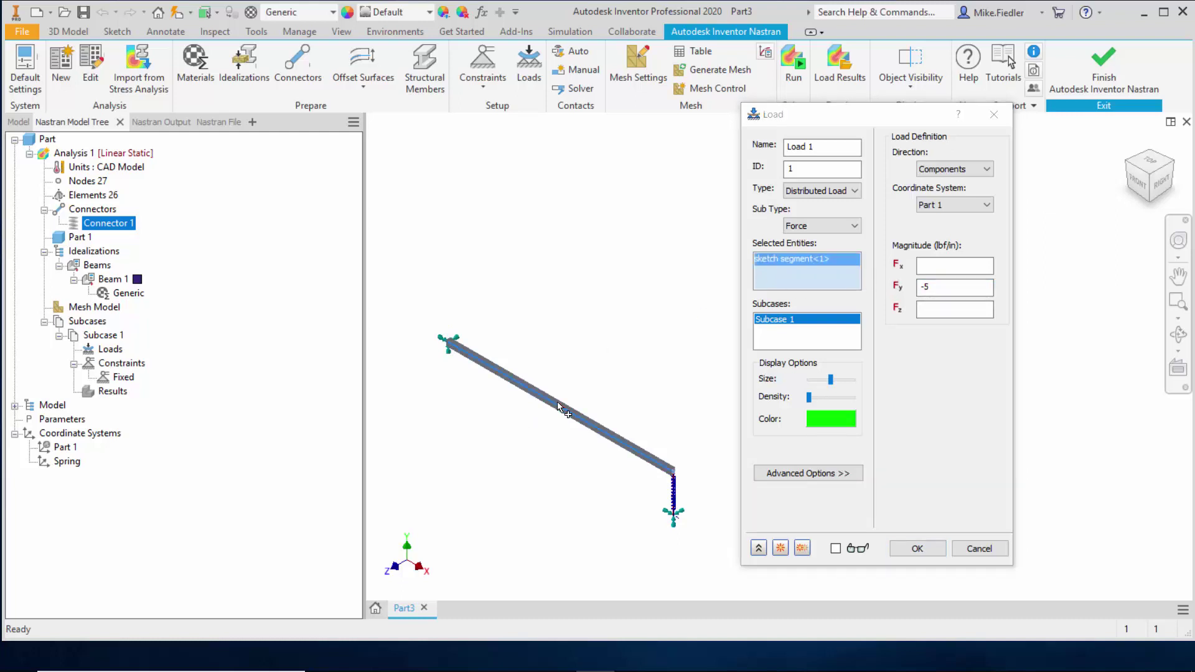
click(917, 548)
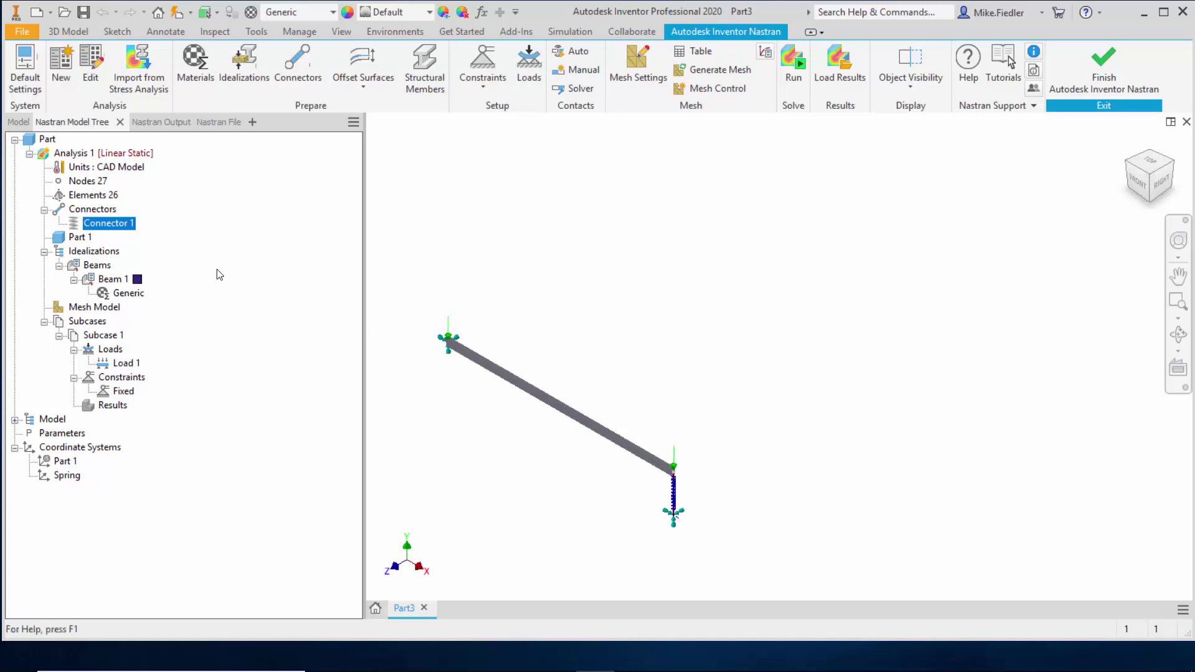
Edit the distributed load with preview enabled and increase its display density so arrows appear along the beam.
right_click(126, 362)
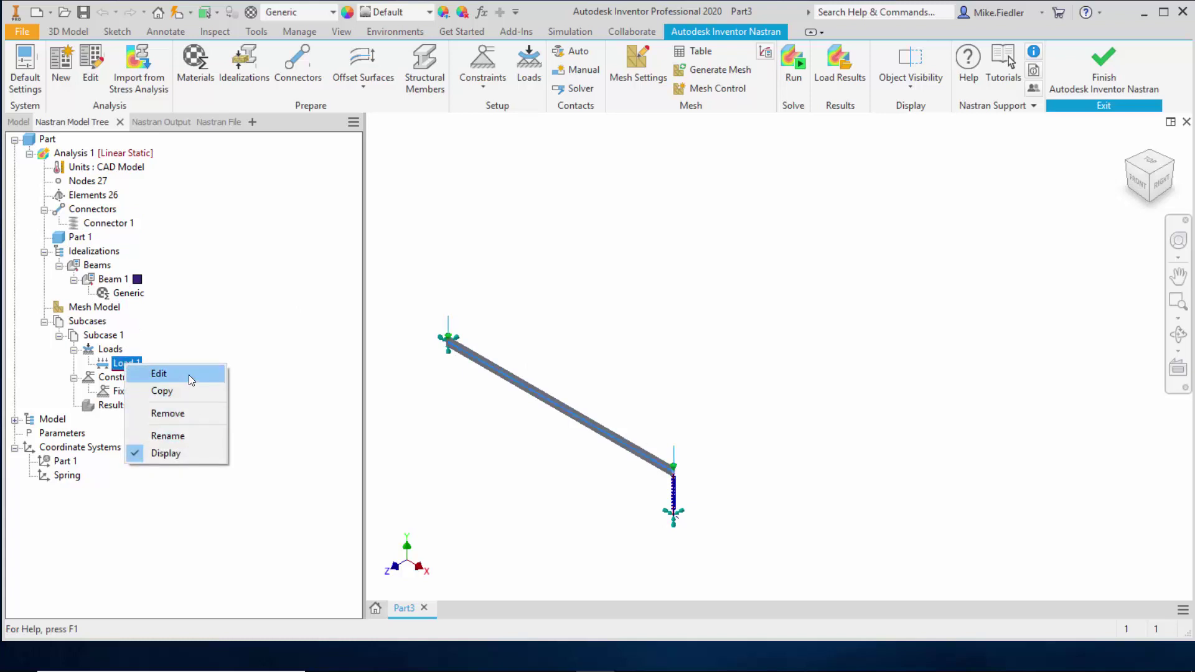
click(189, 375)
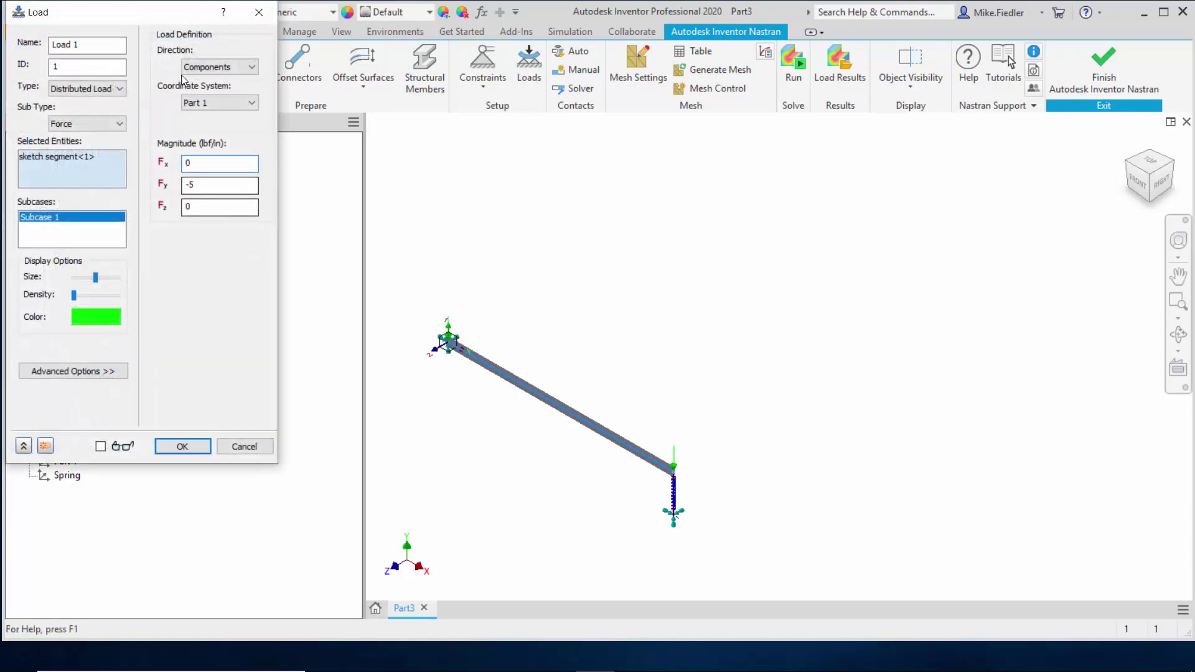
drag(161, 14, 904, 107)
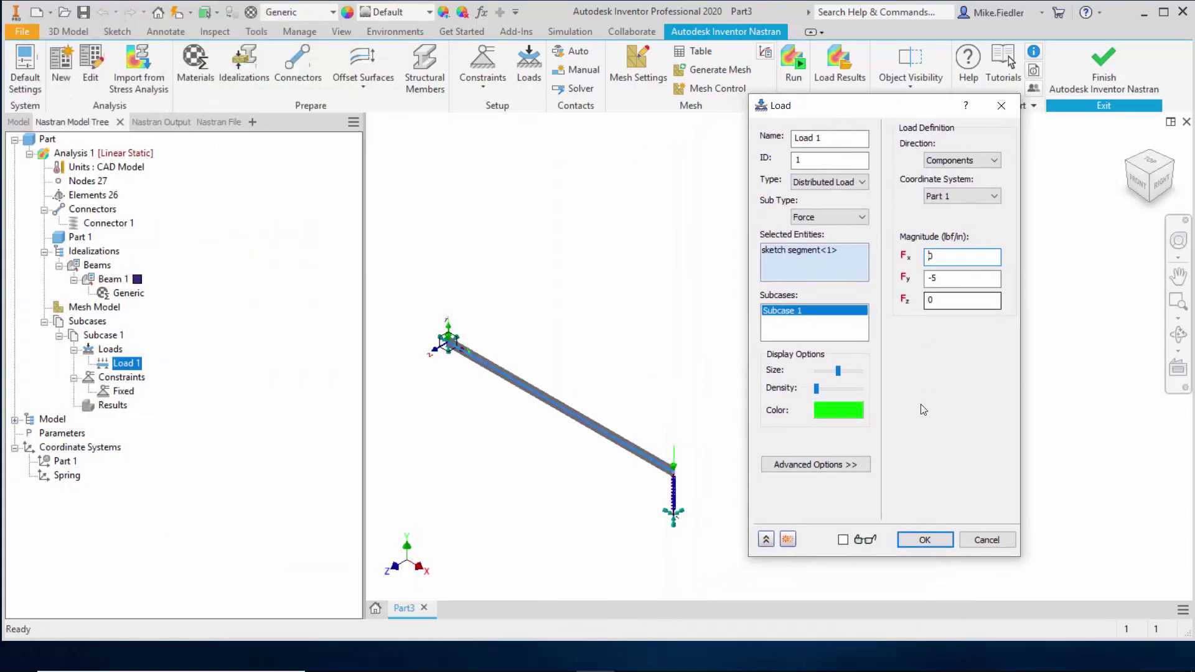
click(843, 540)
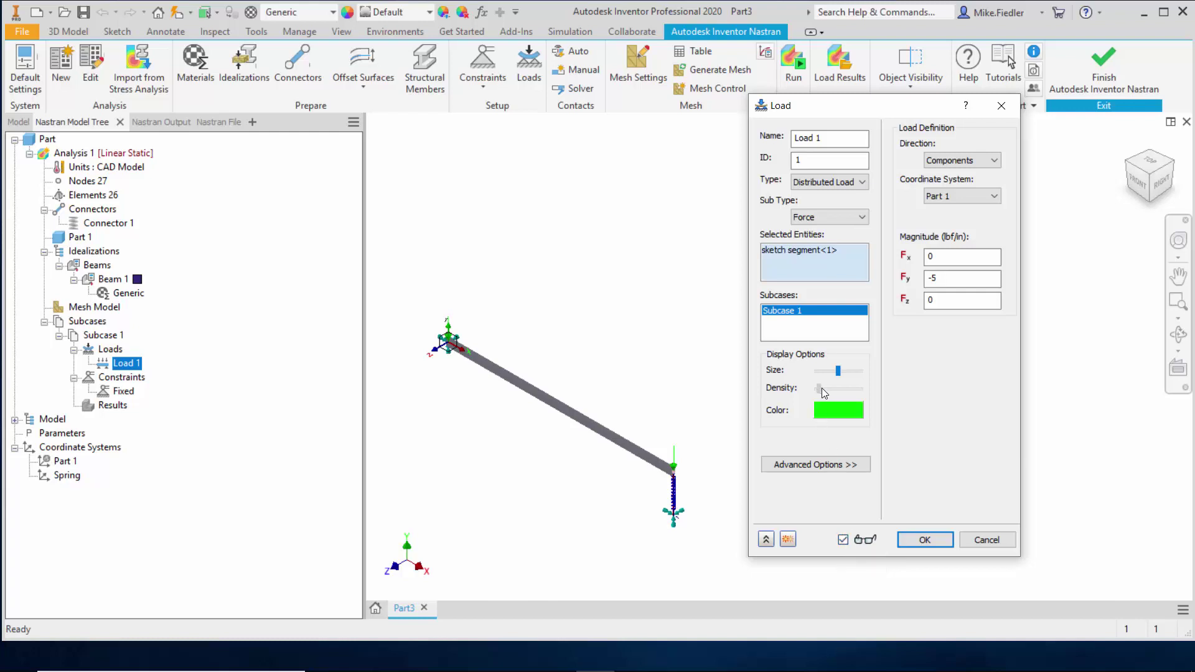
mouse_move(830, 390)
mouse_down()
mouse_move(861, 391)
mouse_move(837, 390)
mouse_move(847, 391)
mouse_up()
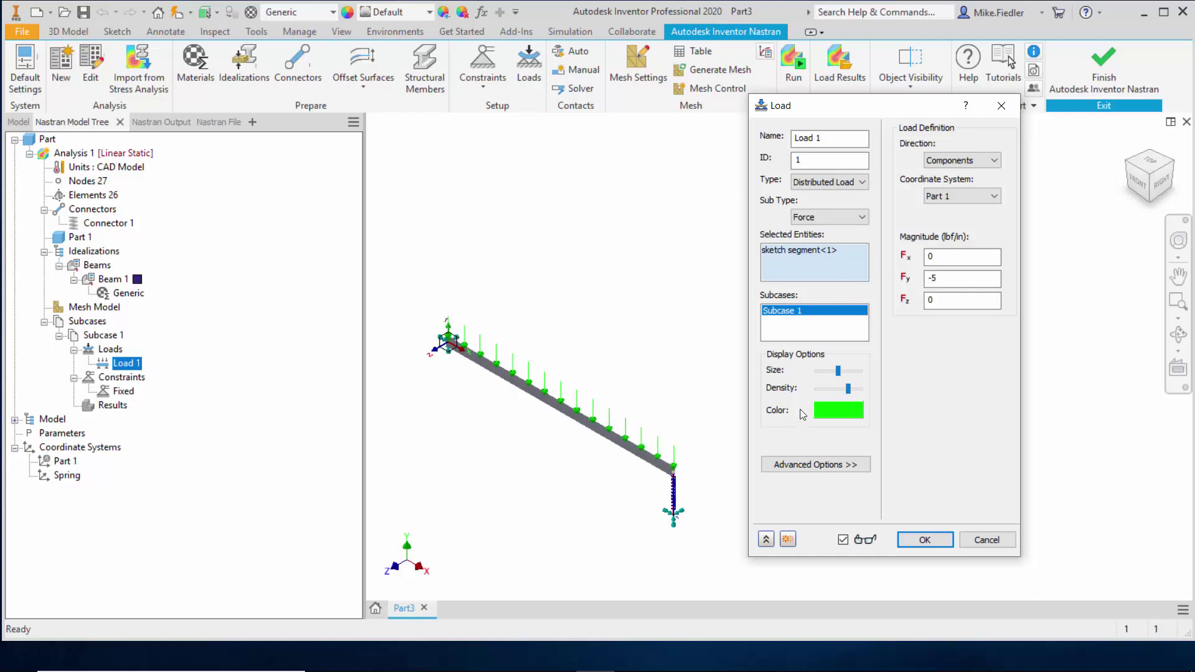
drag(847, 389, 834, 389)
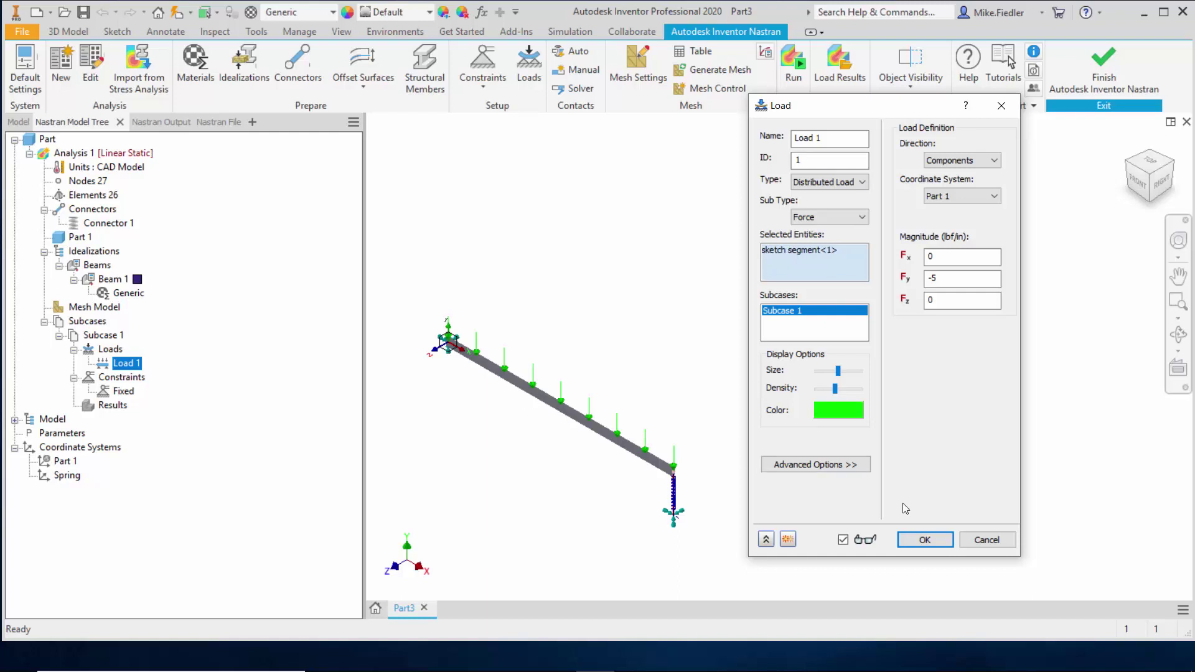
click(926, 539)
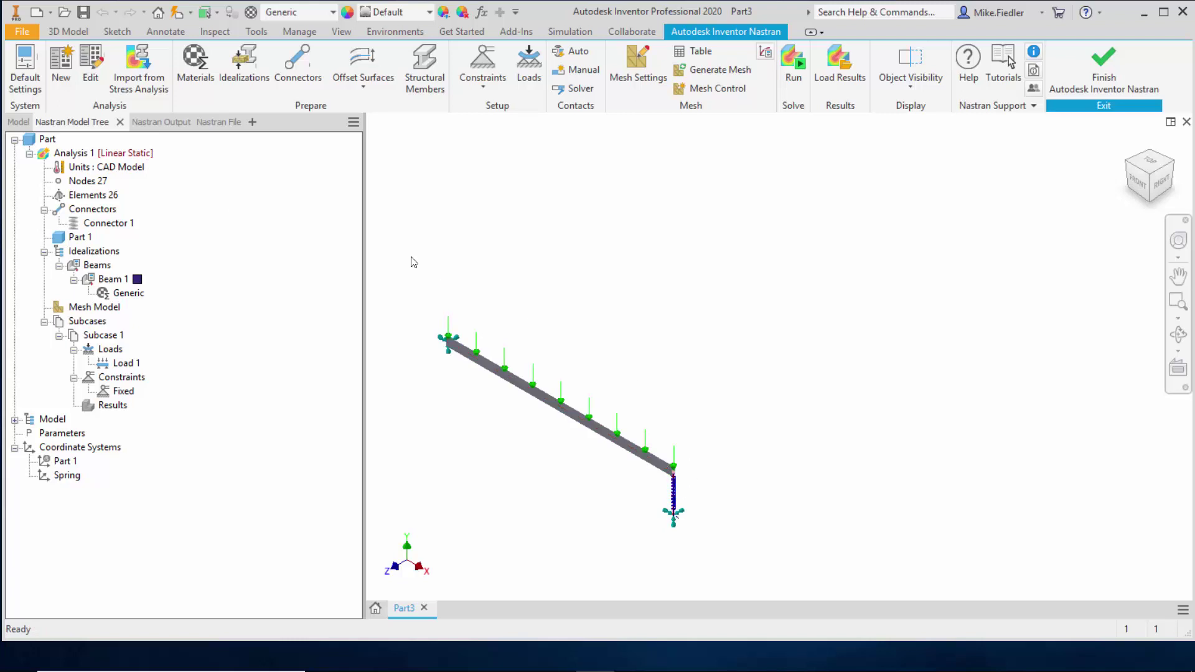
Edit the linear static analysis to add Force to its elemental output sets.
right_click(71, 155)
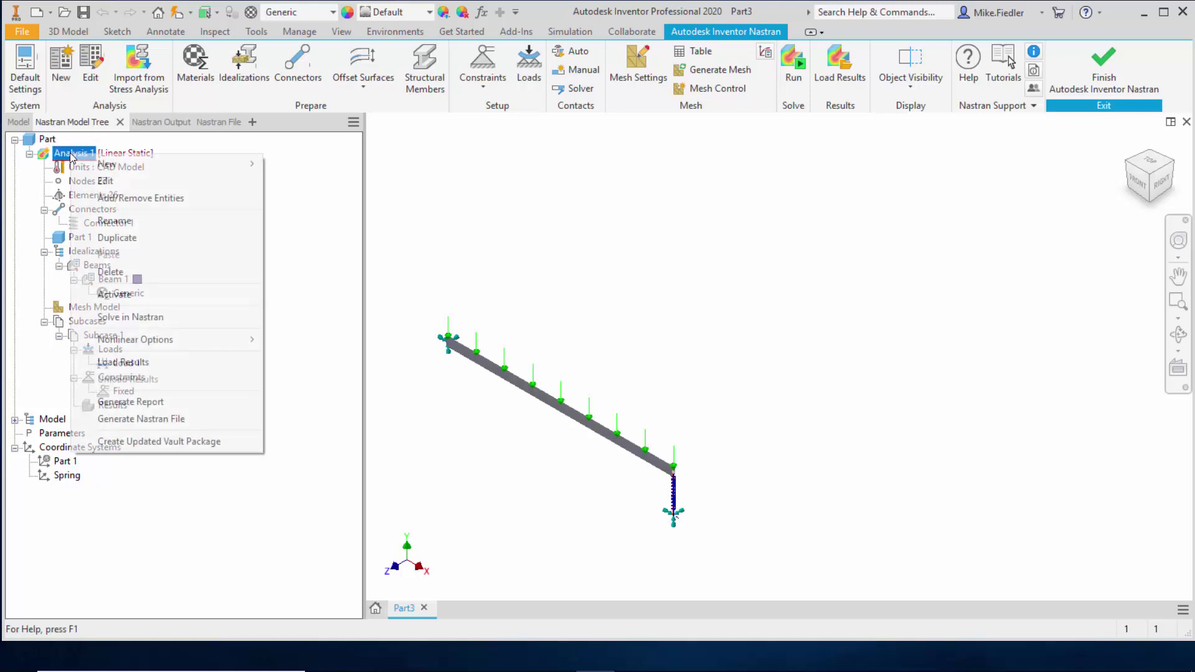
click(100, 180)
drag(305, 370, 840, 160)
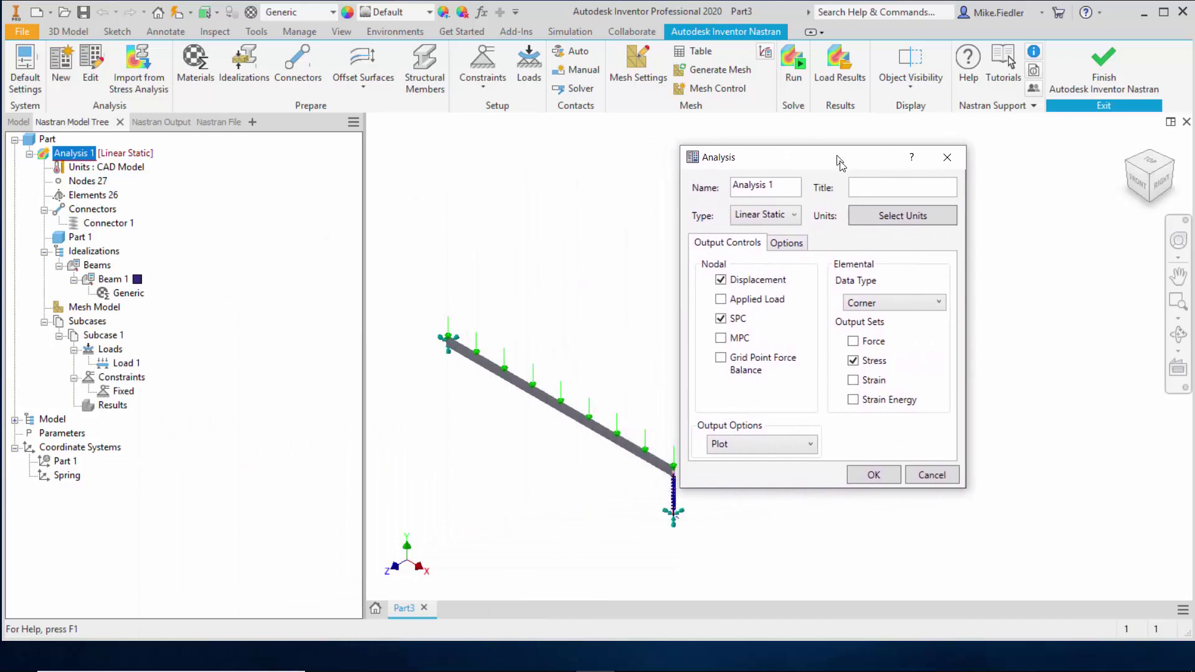
click(860, 345)
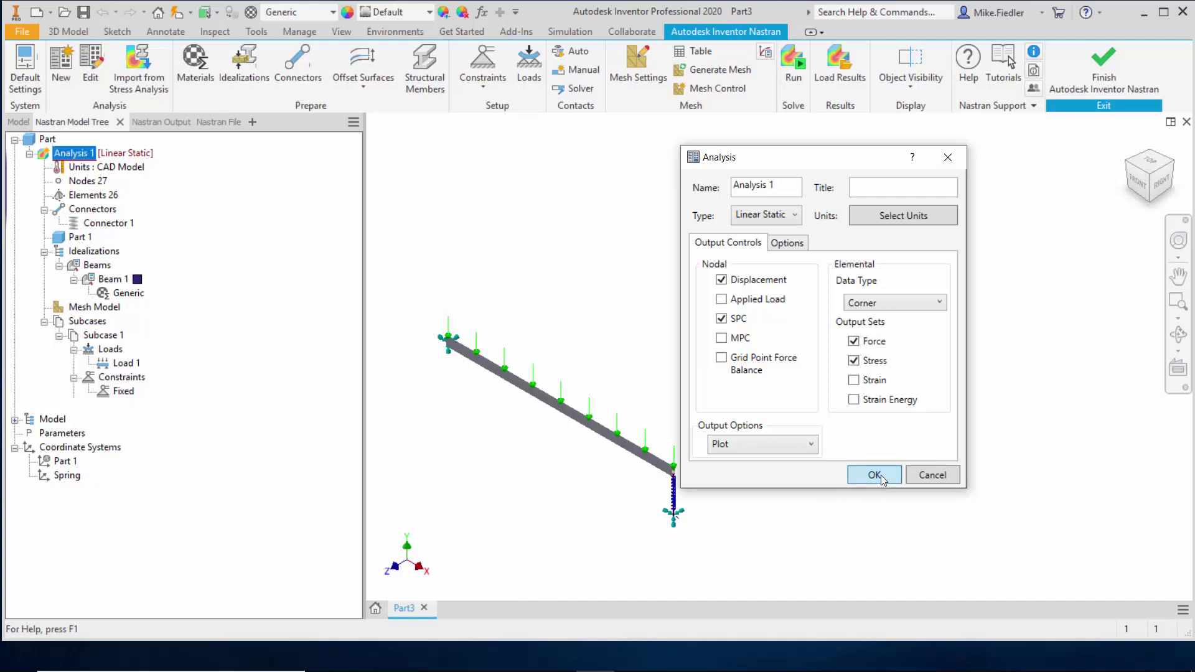
click(875, 475)
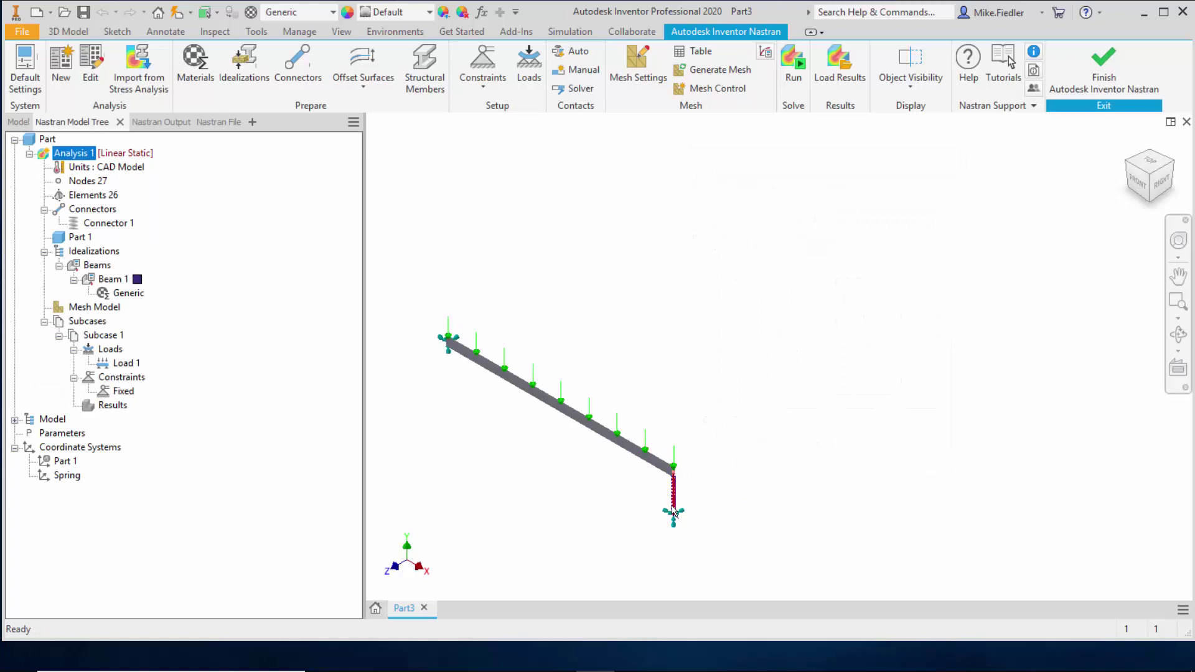
Run the linear static analysis to completion, saving the part as Connector Spring in the Model folder of 07 Connectors when starting the solve.
click(792, 71)
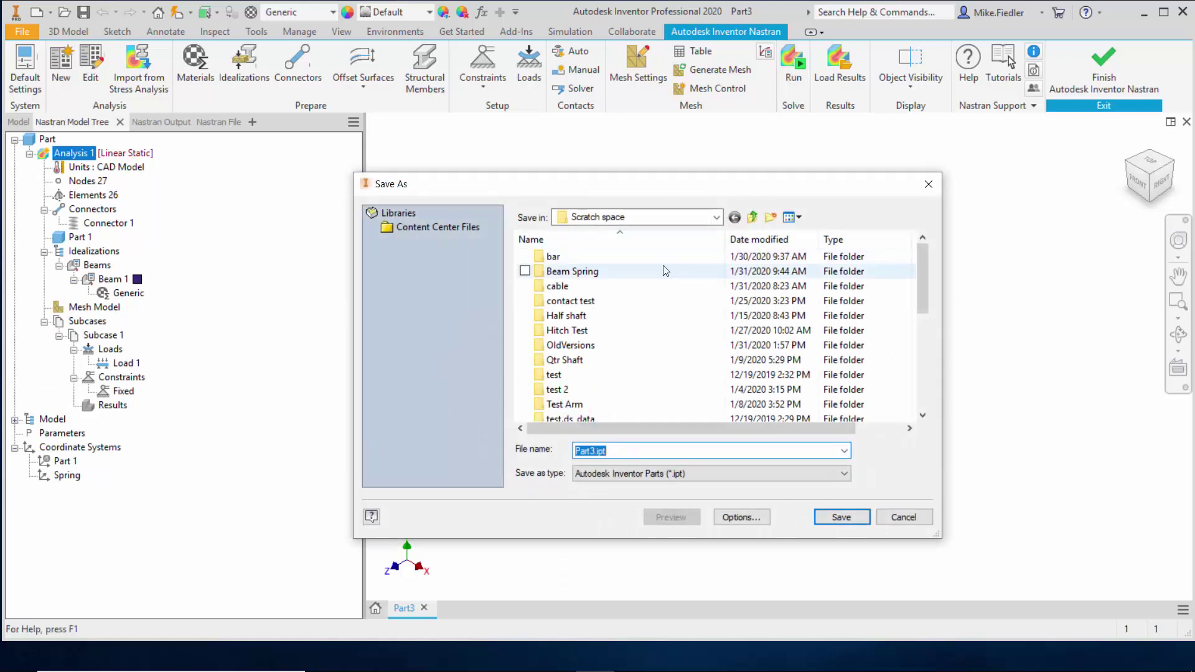
click(666, 218)
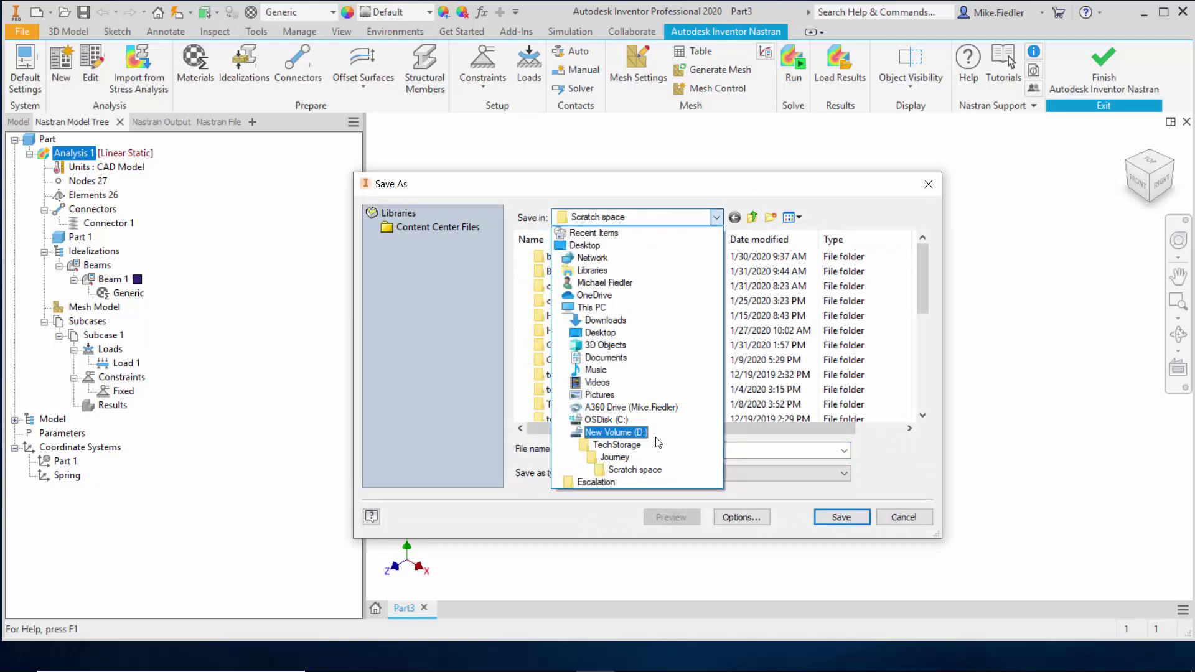
click(650, 457)
click(607, 260)
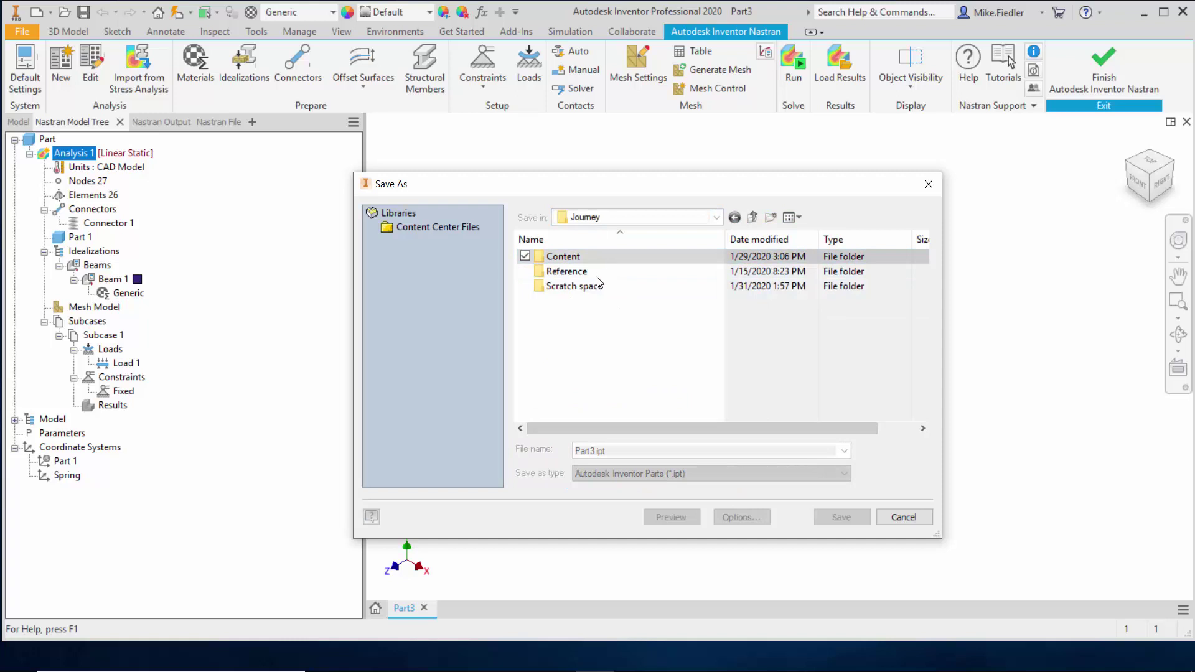
double_click(579, 346)
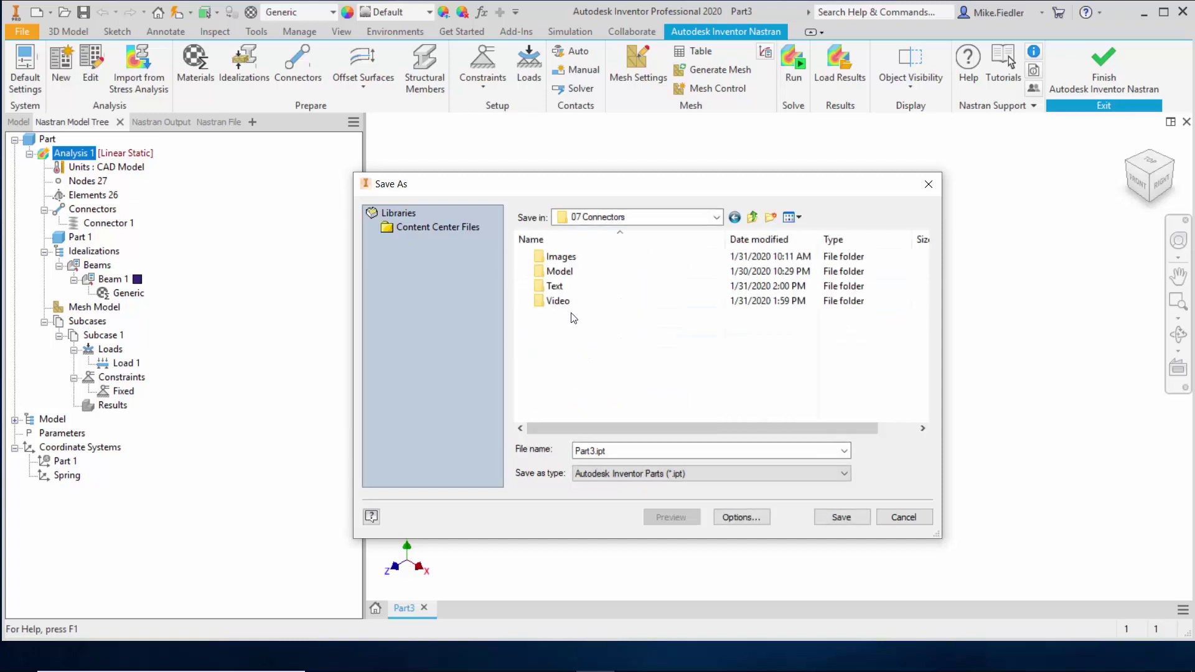
double_click(563, 272)
double_click(649, 453)
text(Connector Spring)
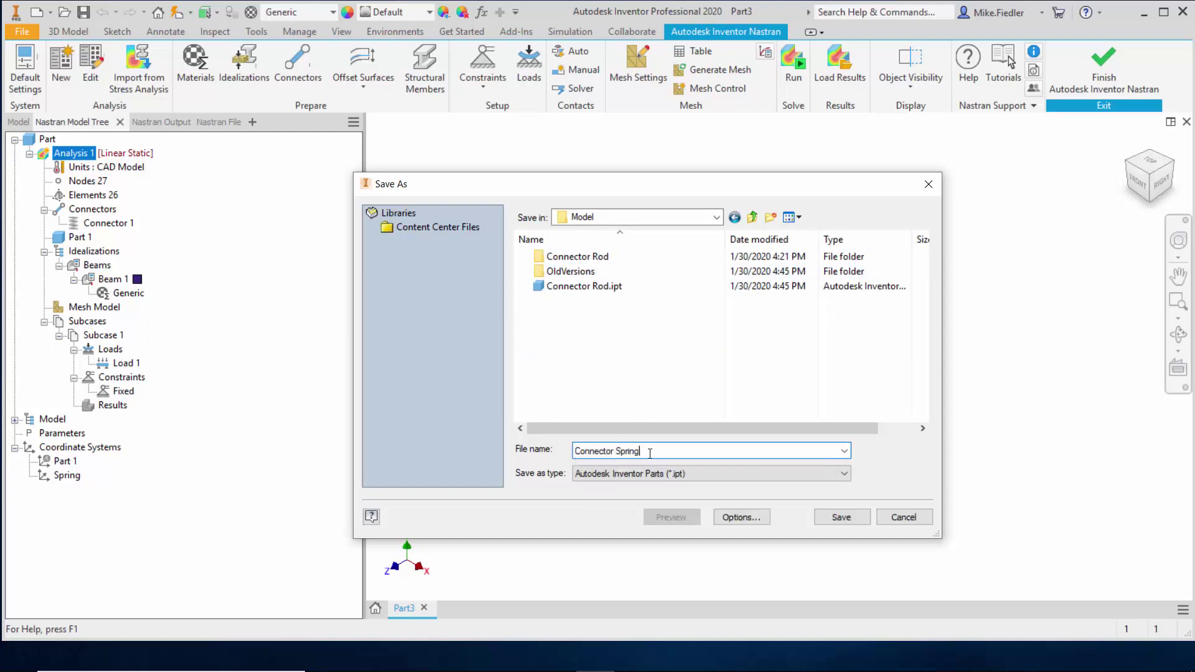
click(860, 518)
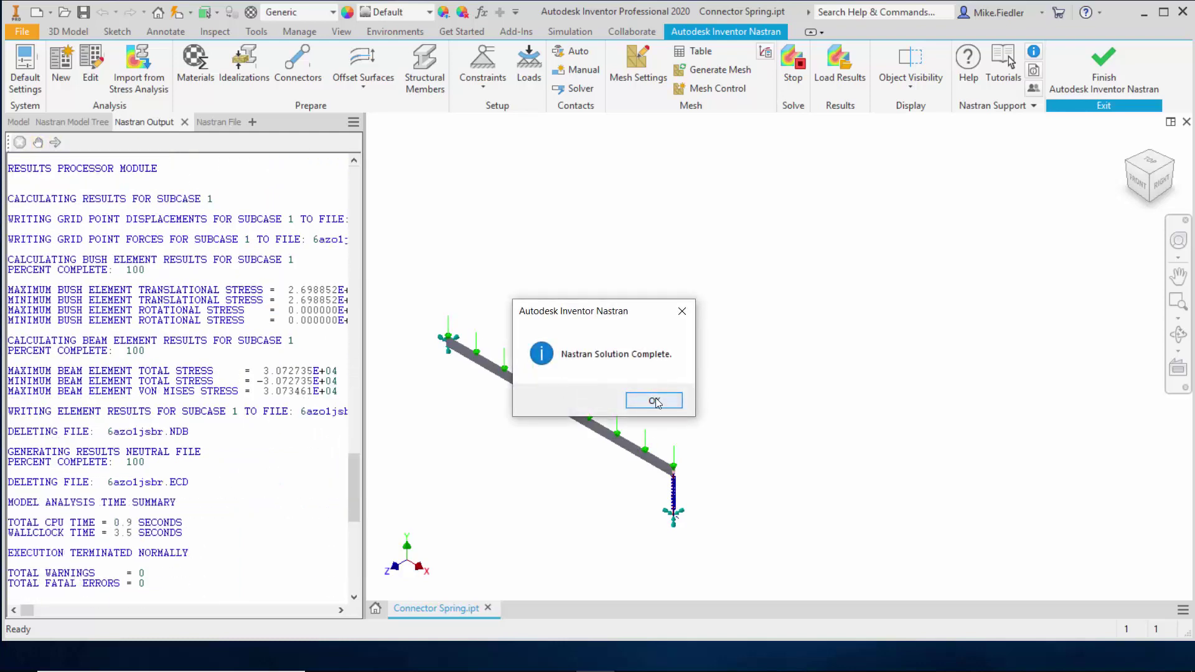
click(651, 401)
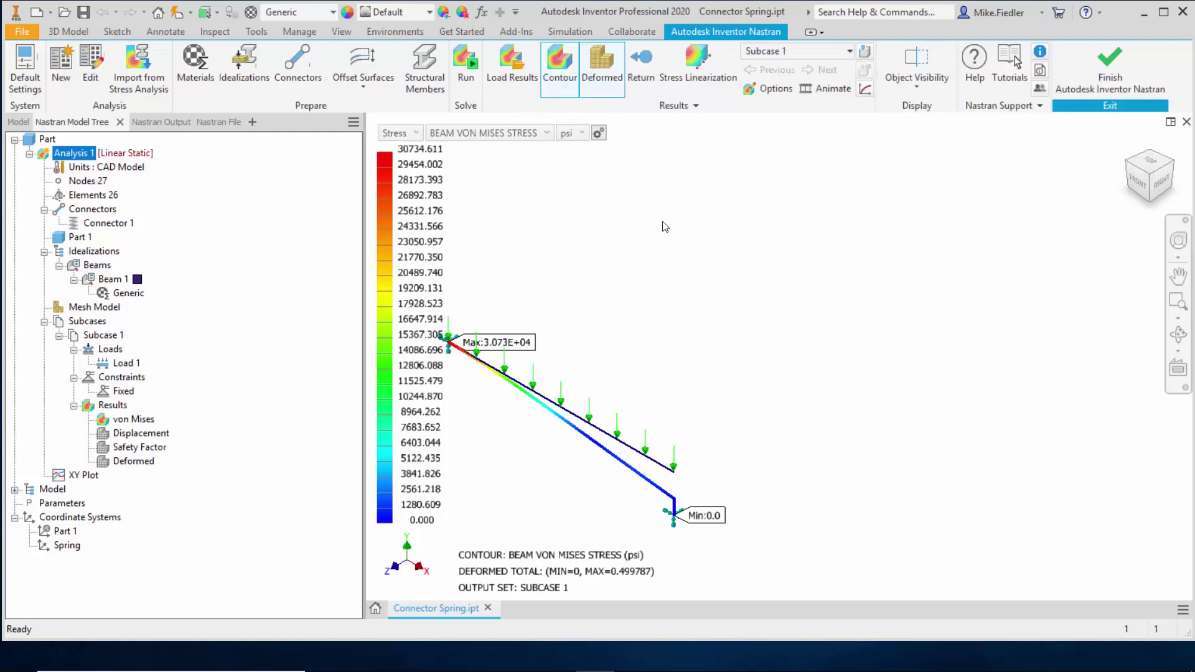
Review the total displacement contour of Subcase 1 and the BUSH FORCE-X result of the spring connector.
click(413, 135)
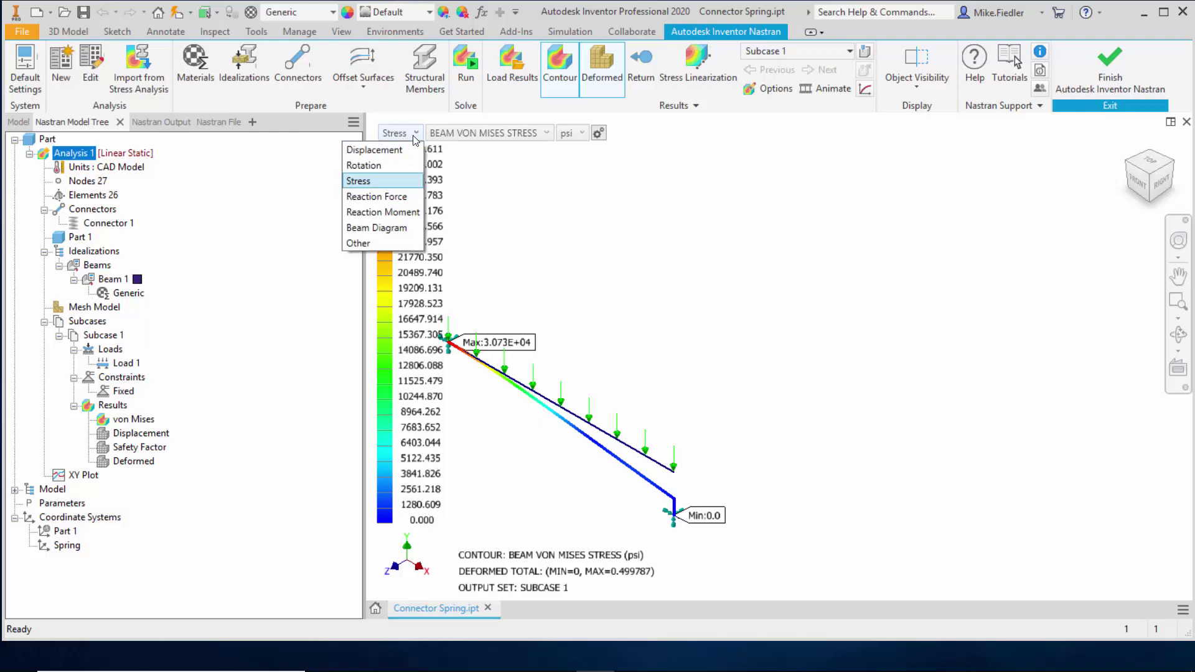
click(405, 151)
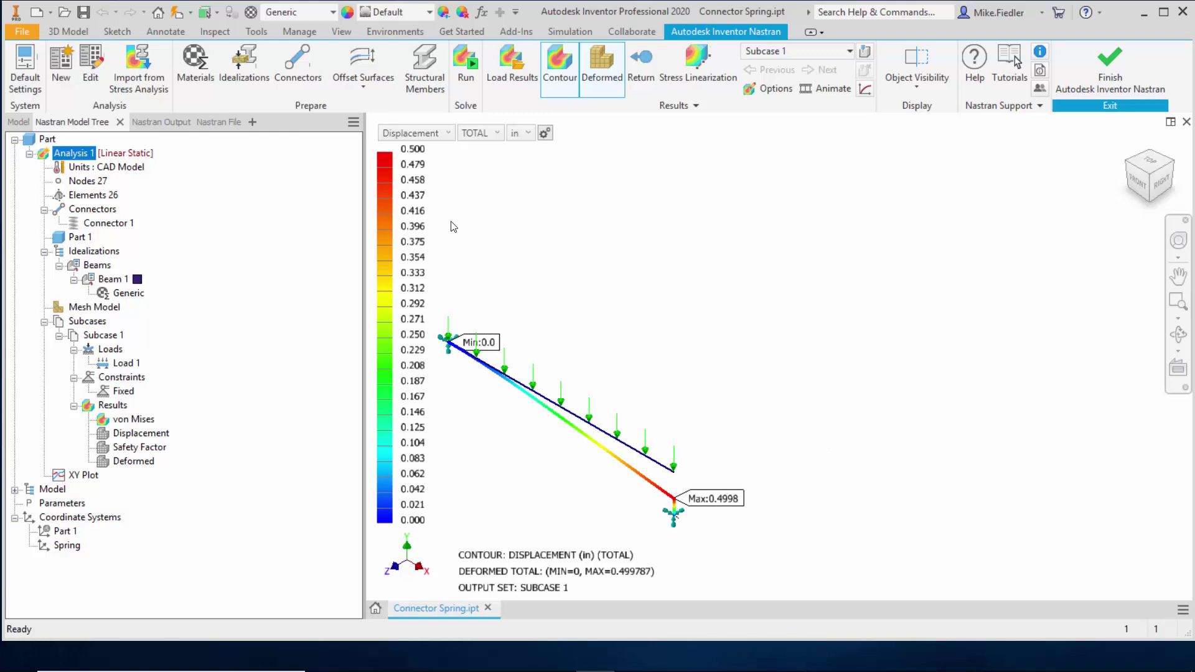
click(426, 133)
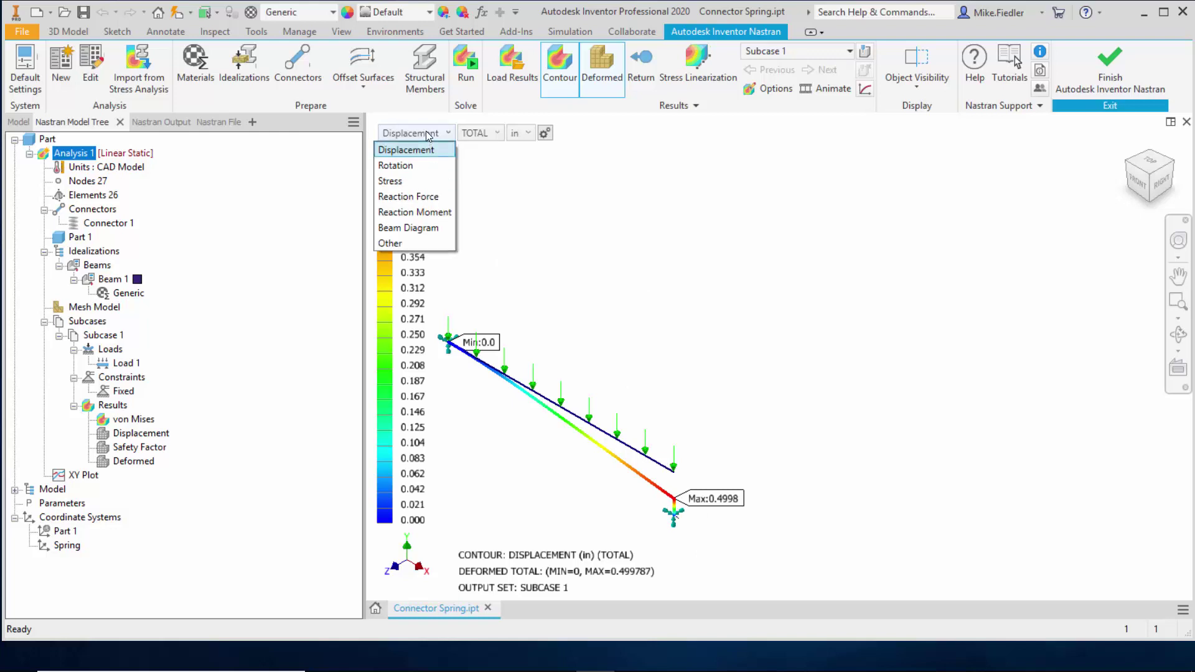
click(432, 243)
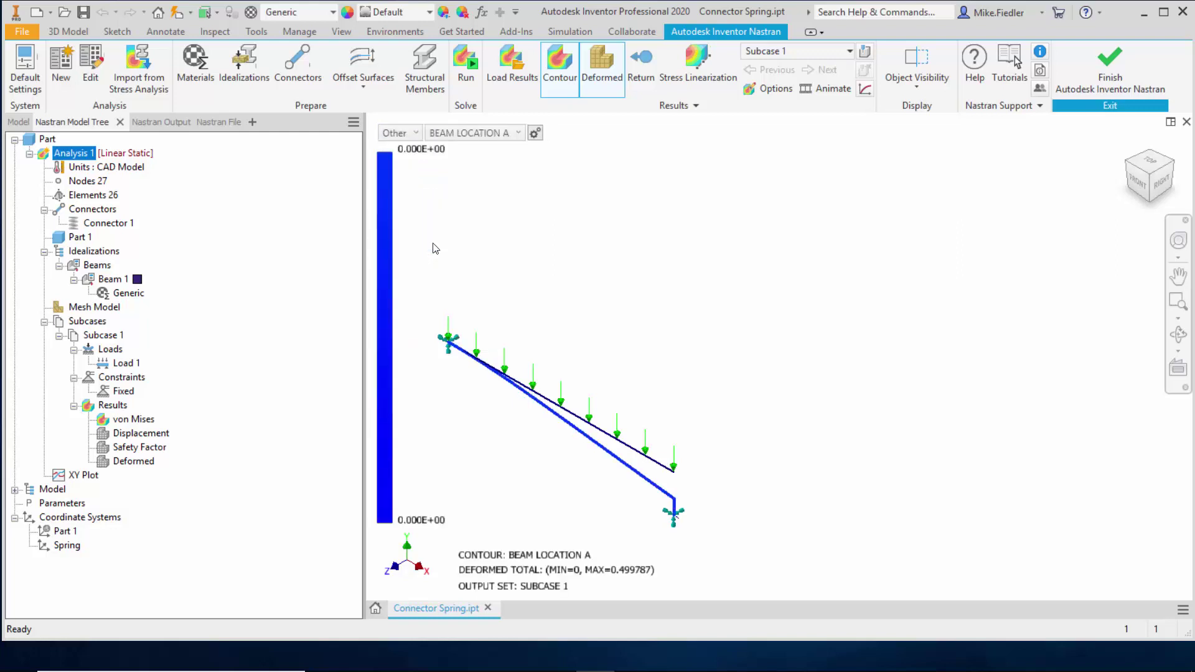
click(490, 135)
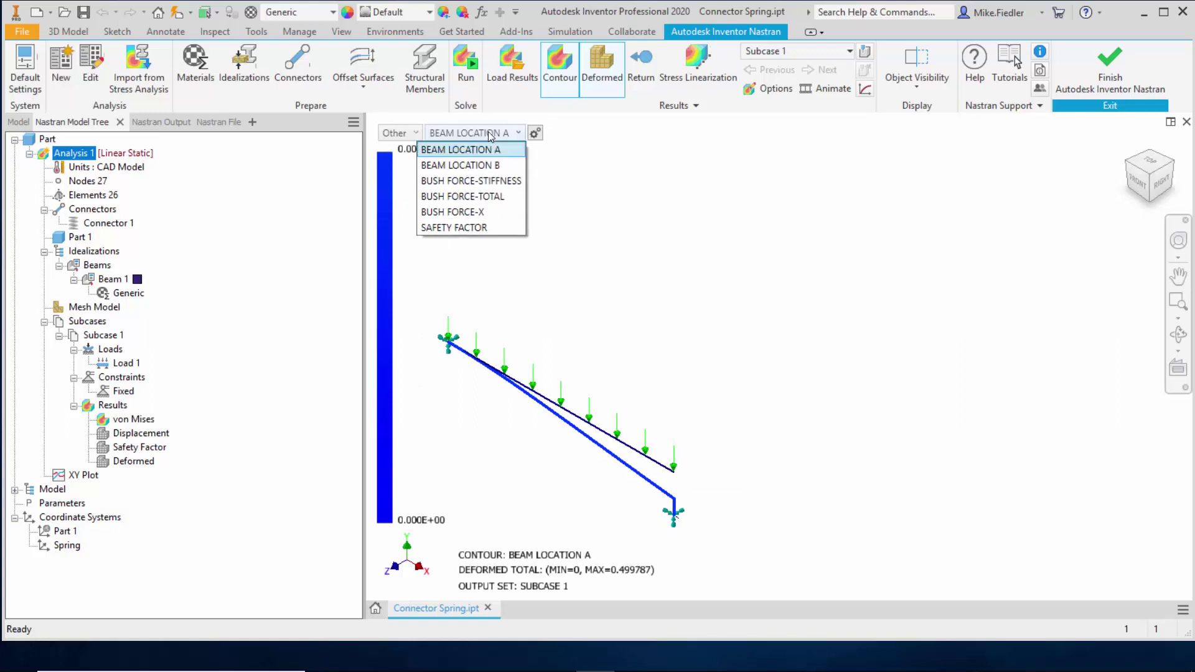
click(503, 212)
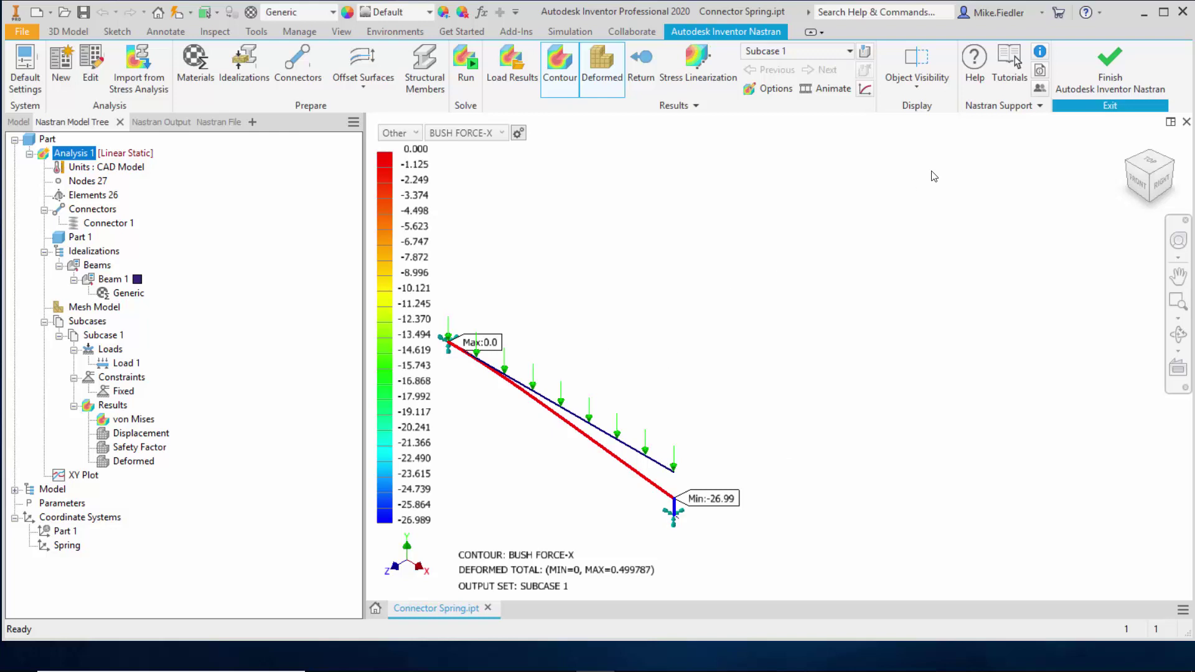
Toggle the visibility of connectors in the results display.
click(916, 89)
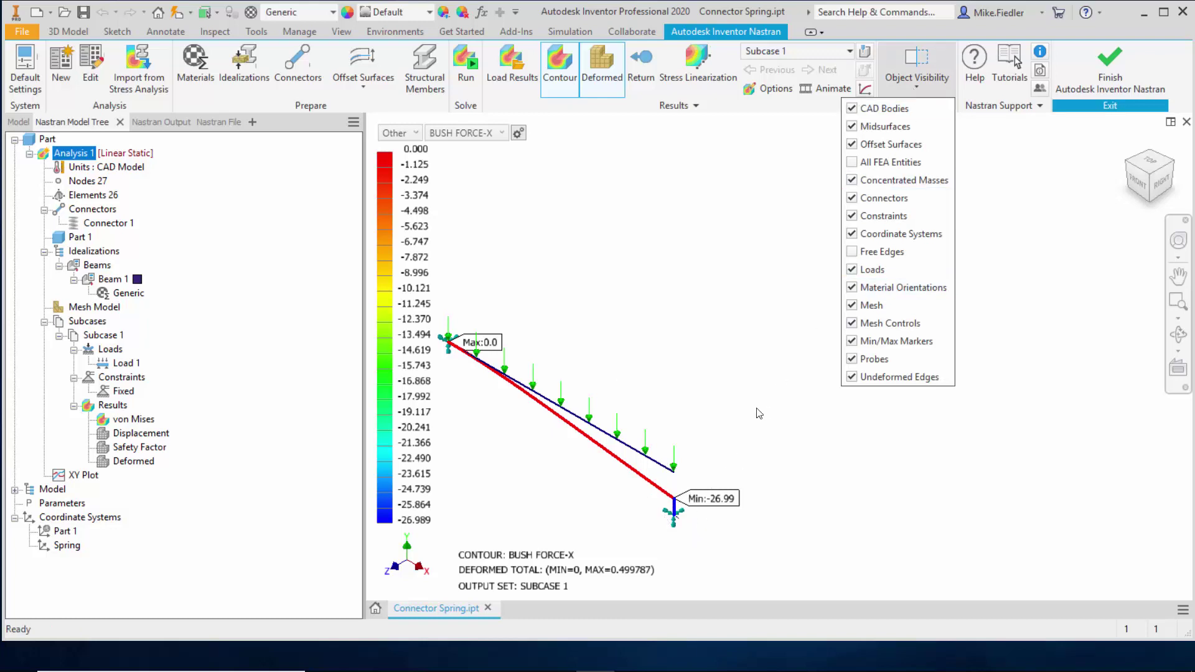
click(892, 199)
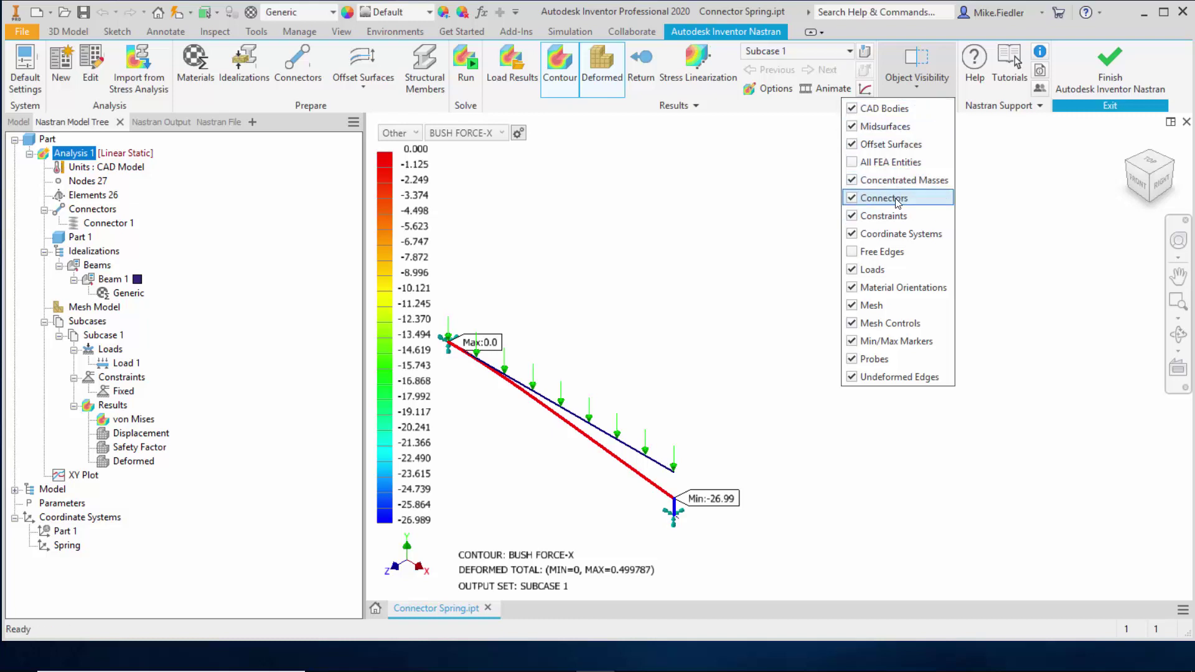